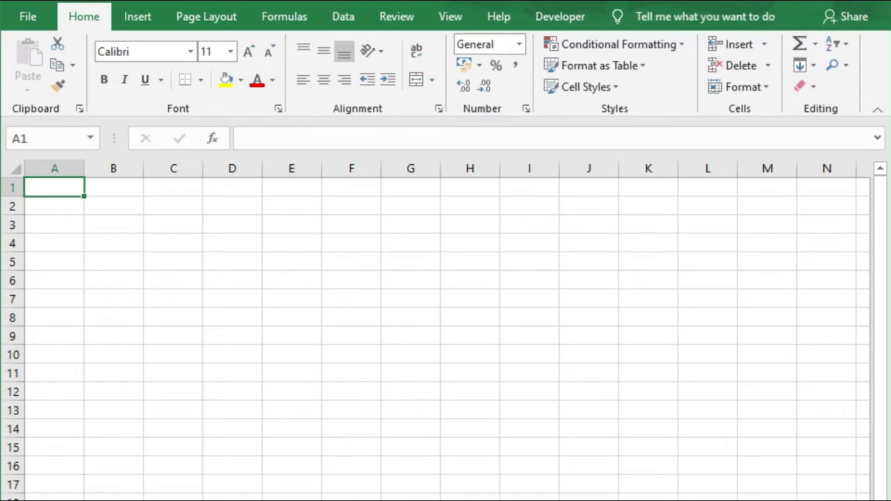
Step: Rename the worksheet as Data and enter the title "Bookings" in cell A1
{"action": "double_click", "coordinate": [123, 472]}
{"action": "type", "text": "Data"}
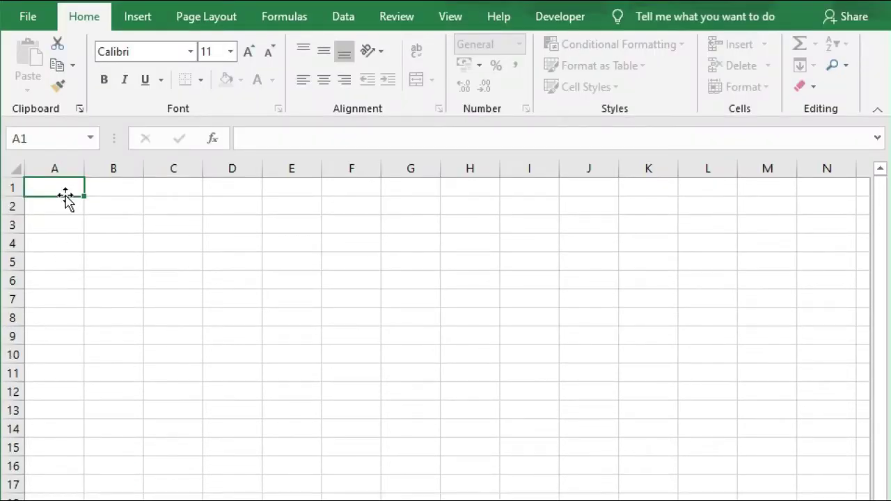
{"action": "left_click", "coordinate": [59, 183]}
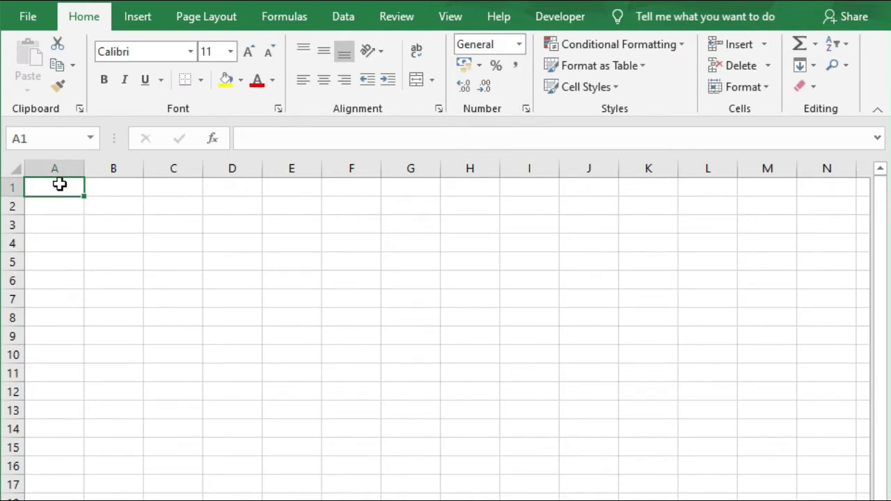
{"action": "type", "text": "Bookings"}
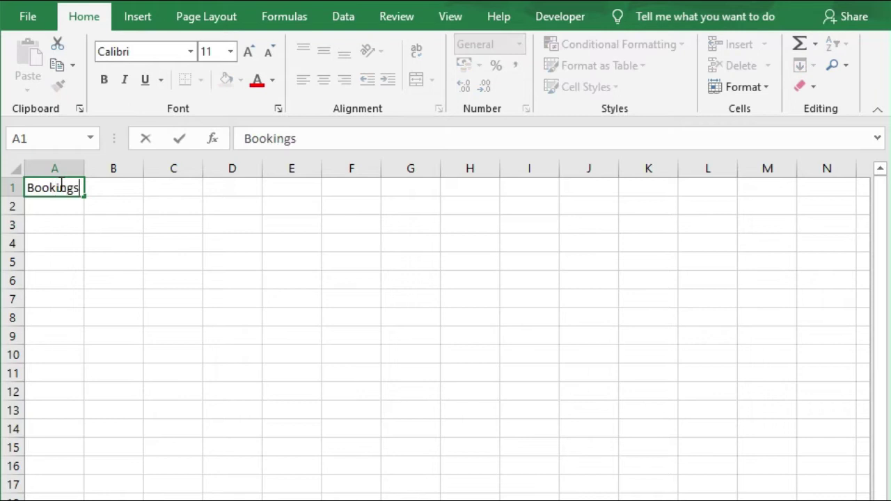
{"action": "key", "text": "Return"}
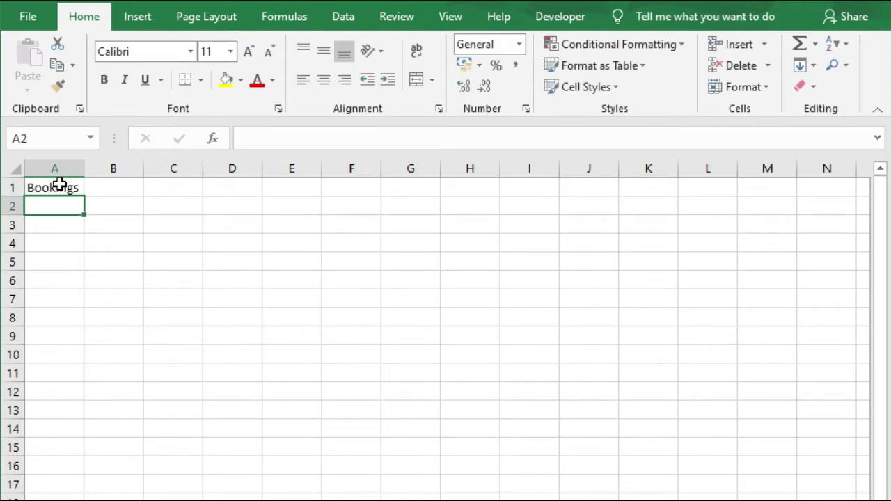
Step: Enter the column headings Client, Week1, Week2 and Week3 in cells A2 to D2
{"action": "type", "text": "Client"}
{"action": "key", "text": "Tab"}
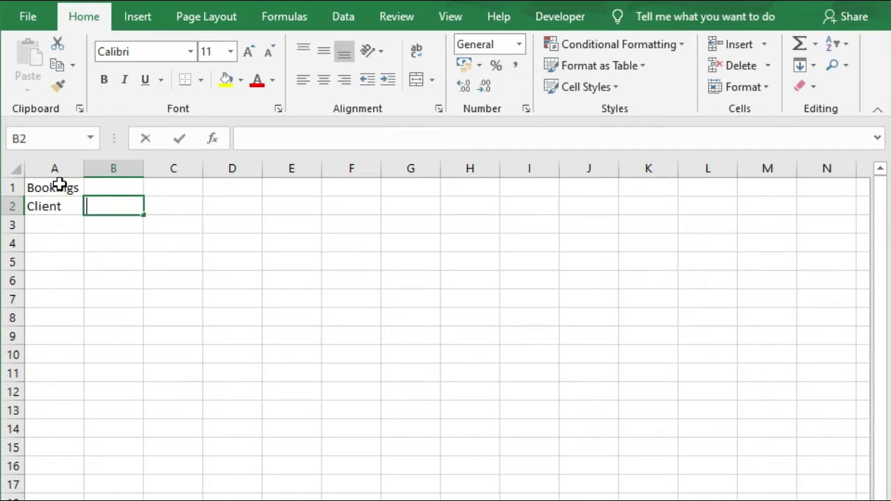
{"action": "type", "text": "Week1"}
{"action": "key", "text": "Tab"}
{"action": "type", "text": "Week2"}
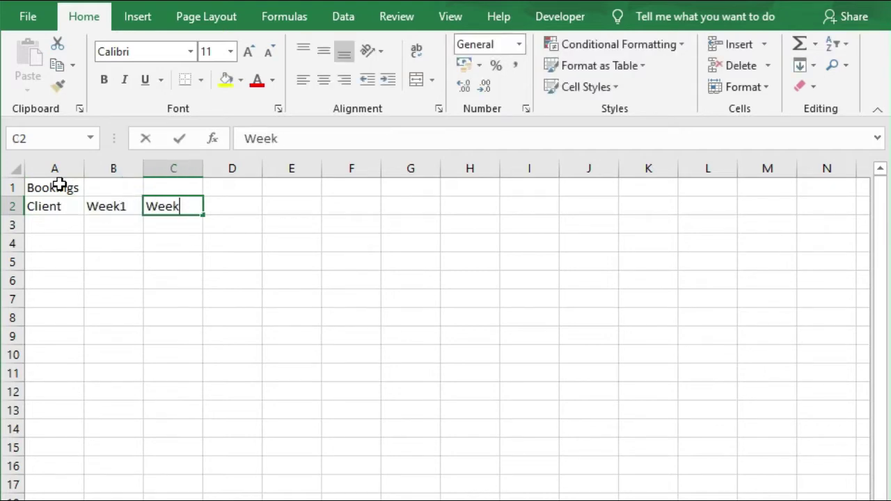
{"action": "key", "text": "Tab"}
{"action": "type", "text": "Week3"}
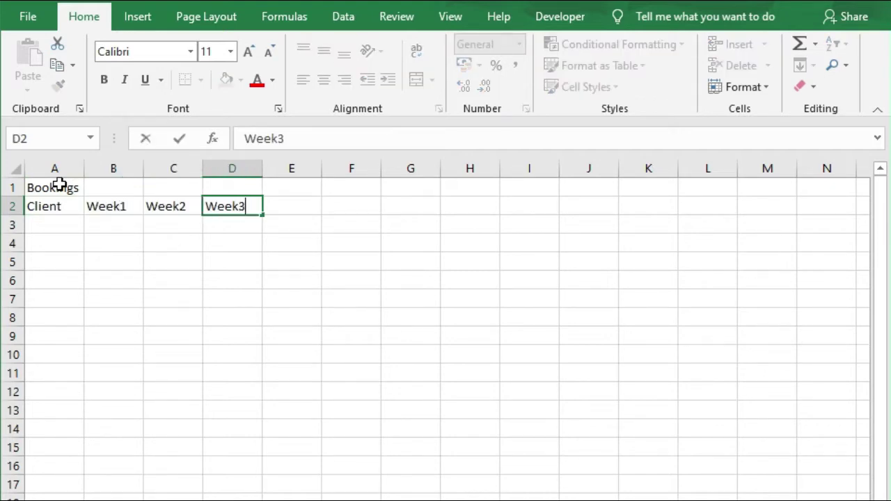
{"action": "key", "text": "Return"}
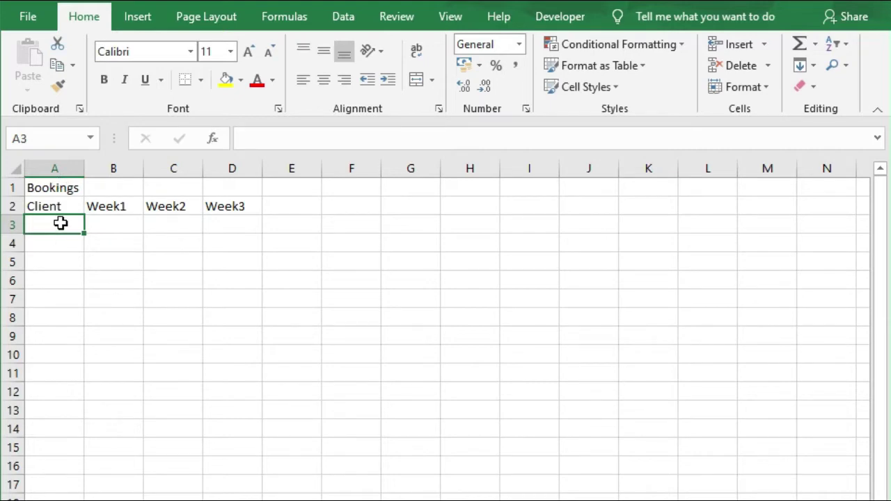
Step: List the clients Smiths and Sons Ltd, Woofs Ltd, Pinewood Ltd and Top of the hill Ltd in cells A3 to A6
{"action": "type", "text": "S"}
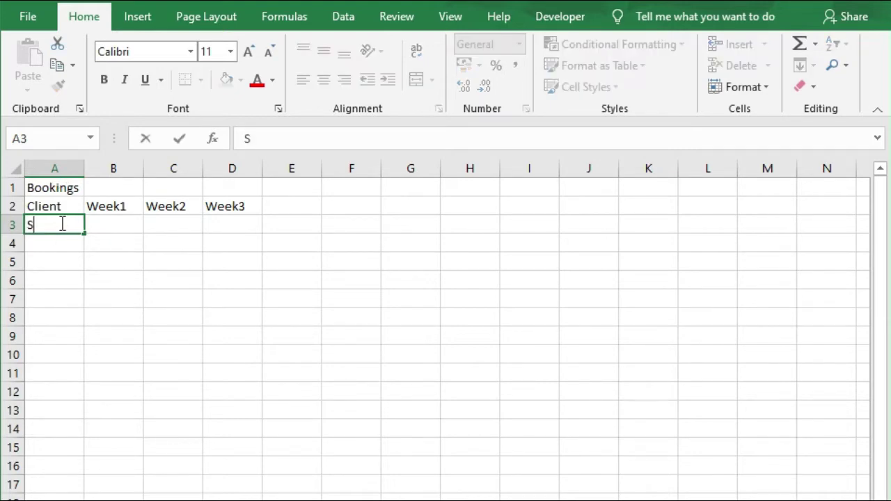
{"action": "type", "text": "miths and Sons Ltd"}
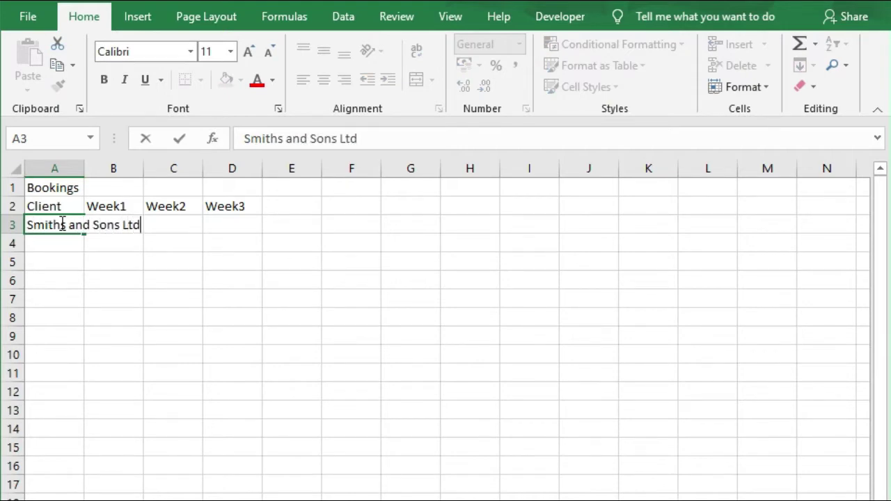
{"action": "key", "text": "Return"}
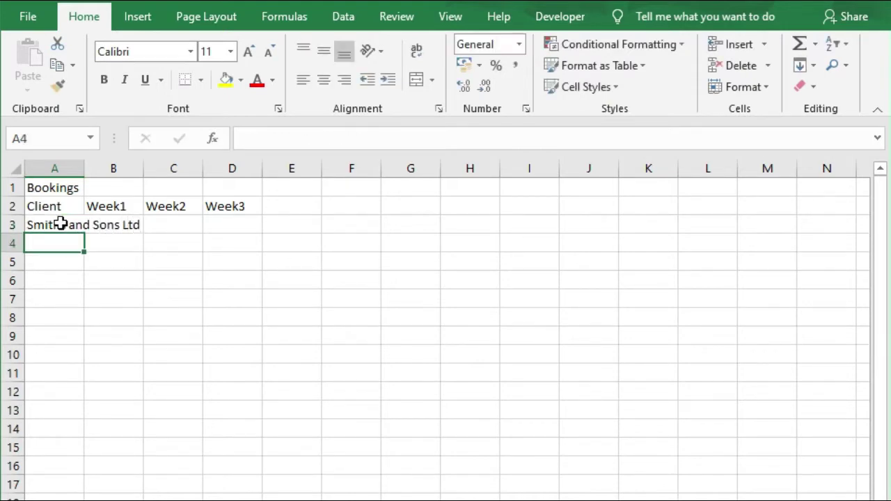
{"action": "type", "text": "Woofs Ltd"}
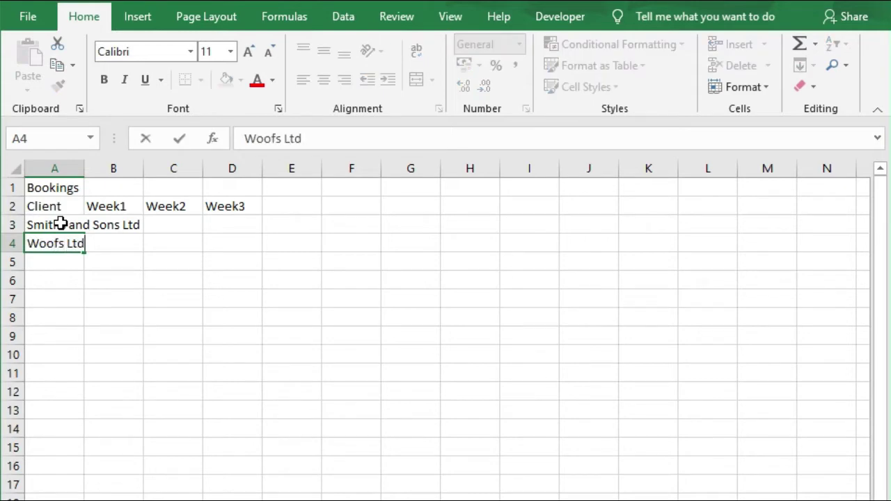
{"action": "key", "text": "Return"}
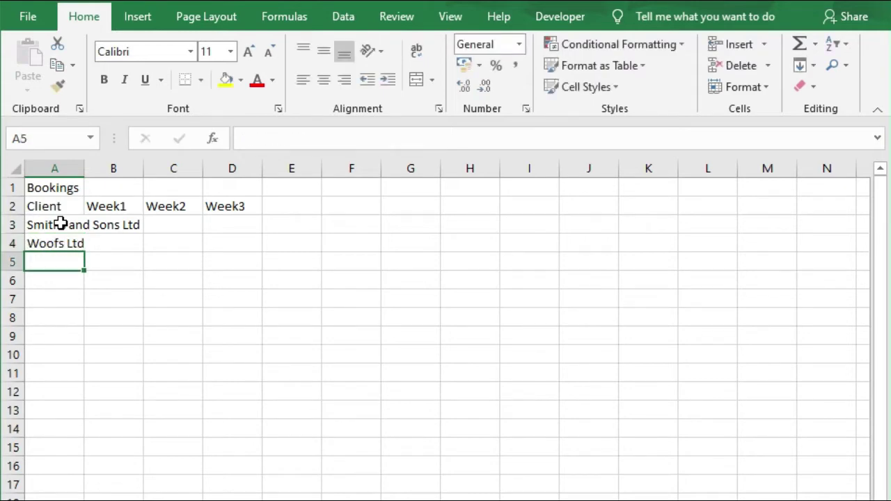
{"action": "type", "text": "Pin"}
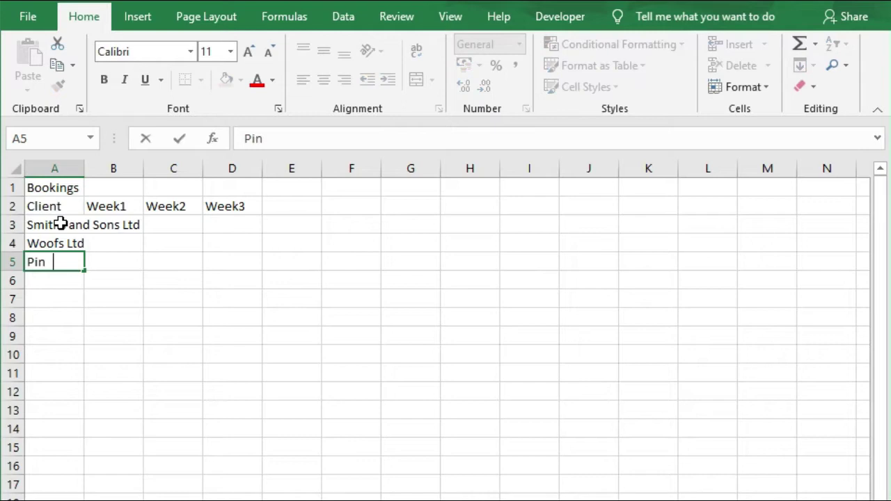
{"action": "type", "text": "ewood Ltd"}
{"action": "key", "text": "Return"}
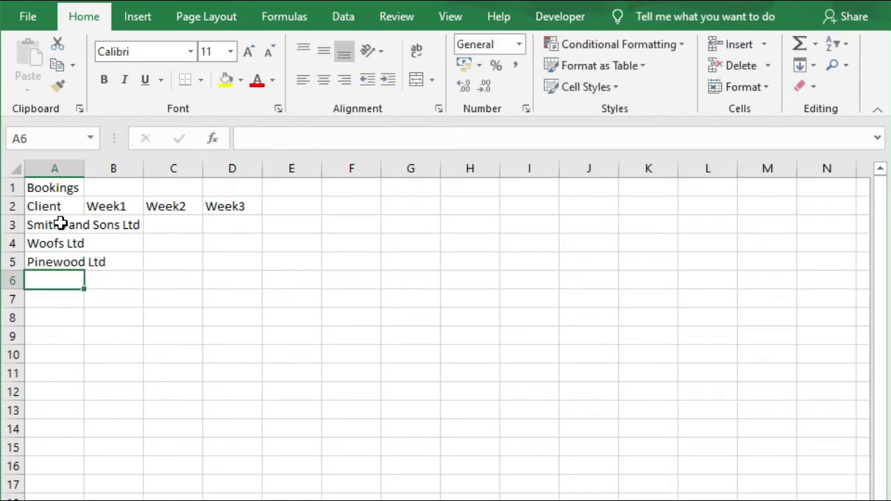
{"action": "type", "text": "Top of the hi"}
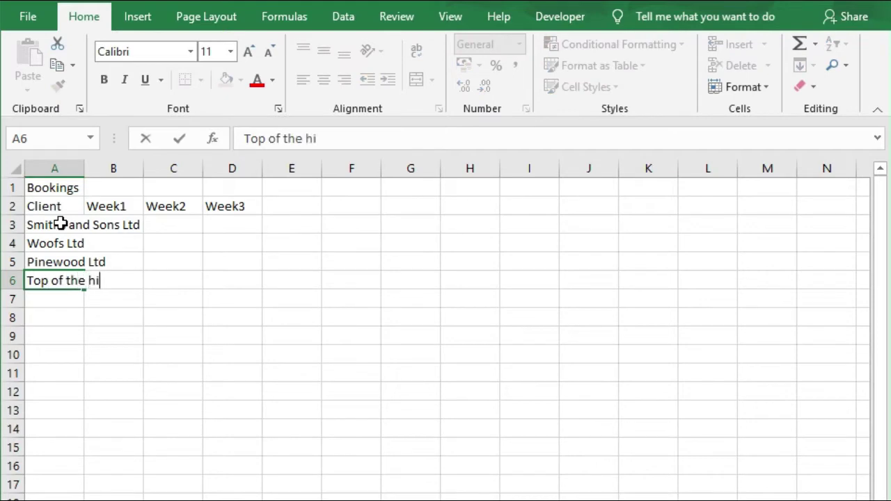
{"action": "type", "text": "ll Ltd"}
{"action": "key", "text": "Return"}
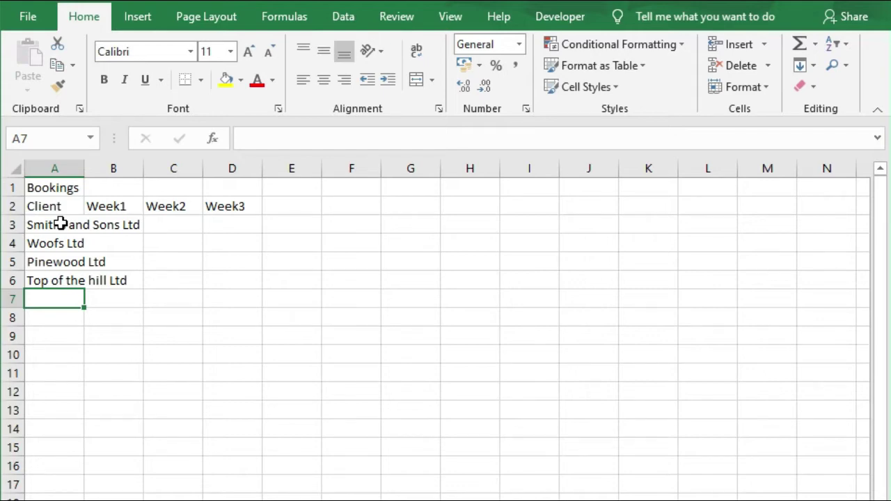
Step: Save the workbook in the Documents folder under the file name Exercise1
{"action": "left_click", "coordinate": [29, 19]}
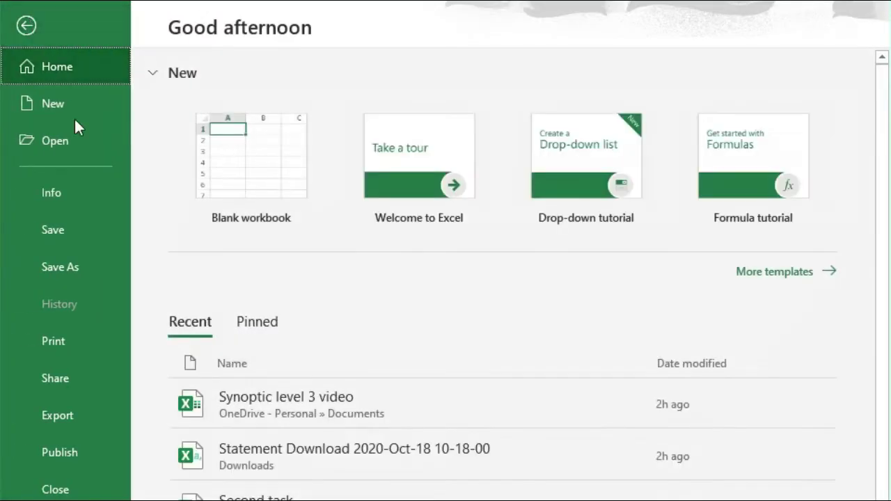
{"action": "left_click", "coordinate": [78, 262]}
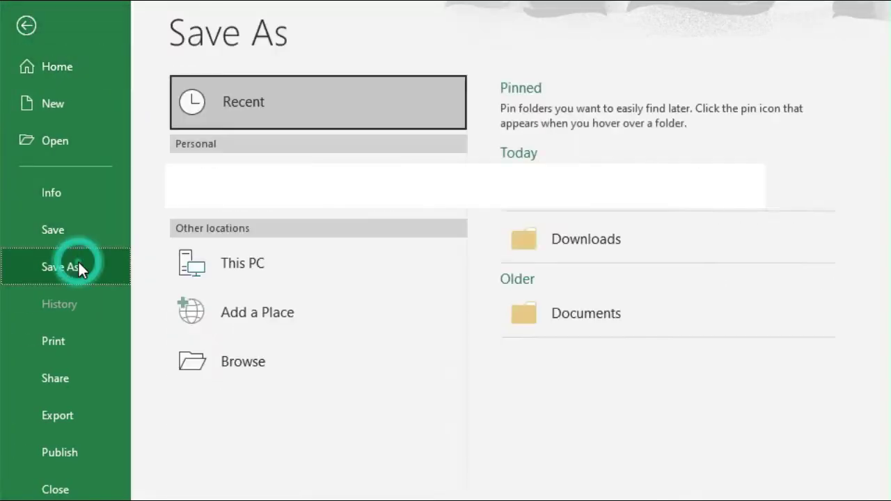
{"action": "left_click", "coordinate": [580, 313]}
{"action": "type", "text": "E"}
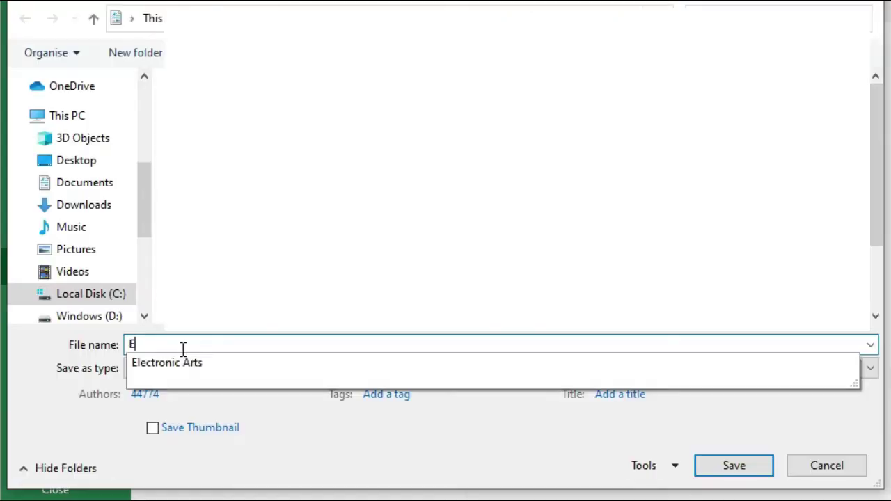
{"action": "type", "text": "xercise1"}
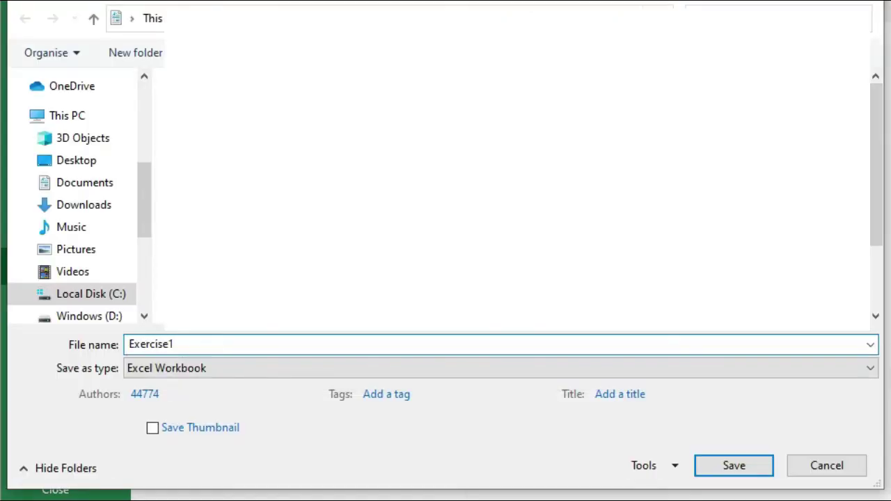
{"action": "key", "text": "Return"}
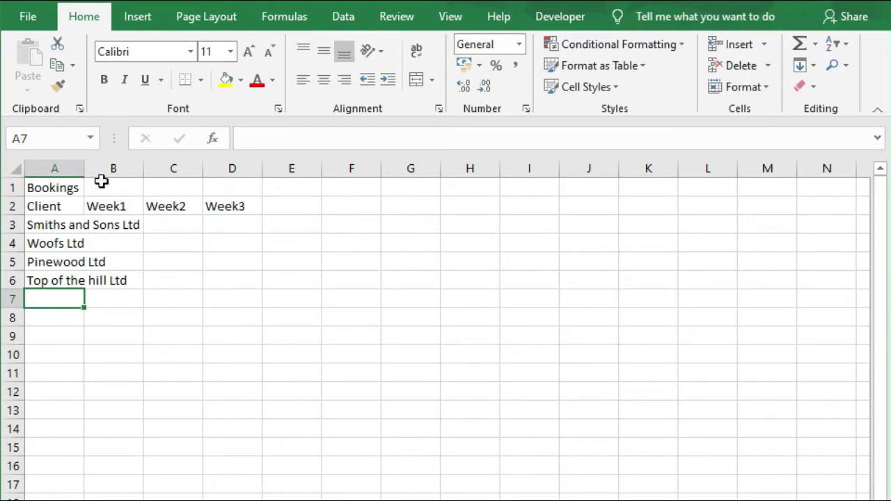
Step: Auto-fit the width of column A to its contents and insert a blank row above the Client heading row
{"action": "left_click_drag", "start_coordinate": [81, 168], "coordinate": [82, 167]}
{"action": "double_click", "coordinate": [82, 168]}
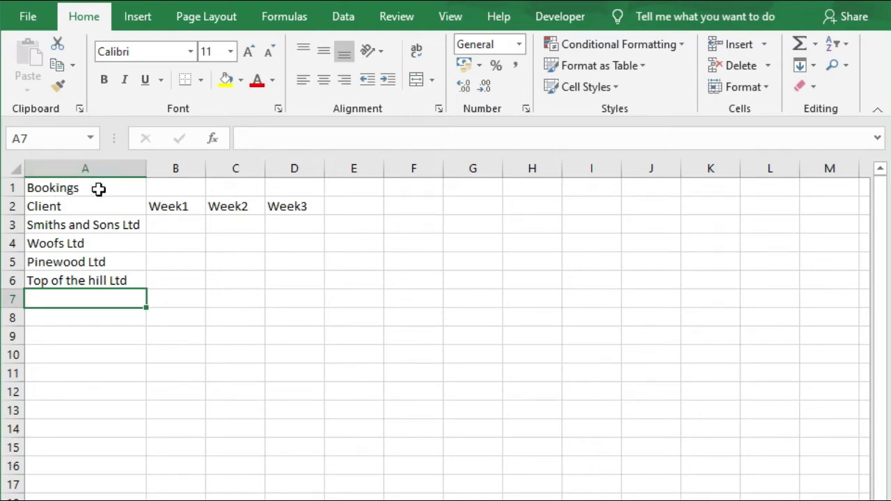
{"action": "left_click", "coordinate": [10, 206]}
{"action": "right_click", "coordinate": [16, 206]}
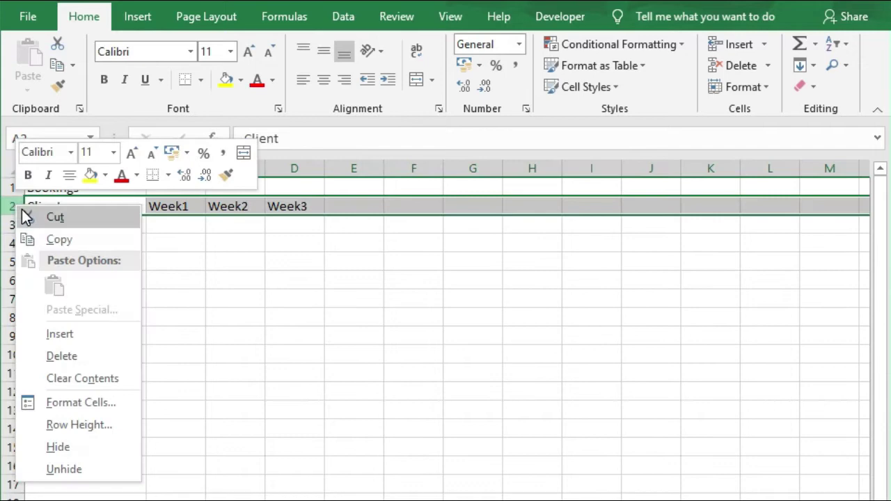
{"action": "left_click", "coordinate": [79, 332]}
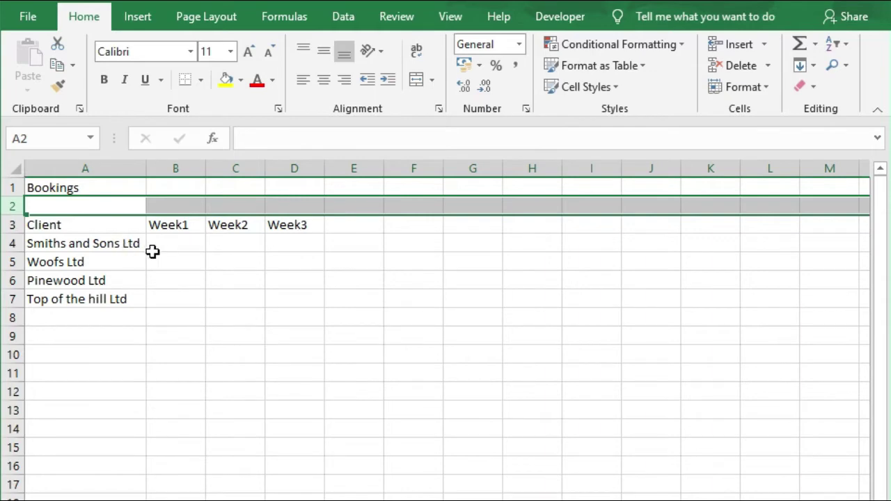
Step: Enter 30 as the Week1 booking for Smiths and Sons Ltd in B4 and fill it across to D4
{"action": "left_click", "coordinate": [179, 248]}
{"action": "type", "text": "30"}
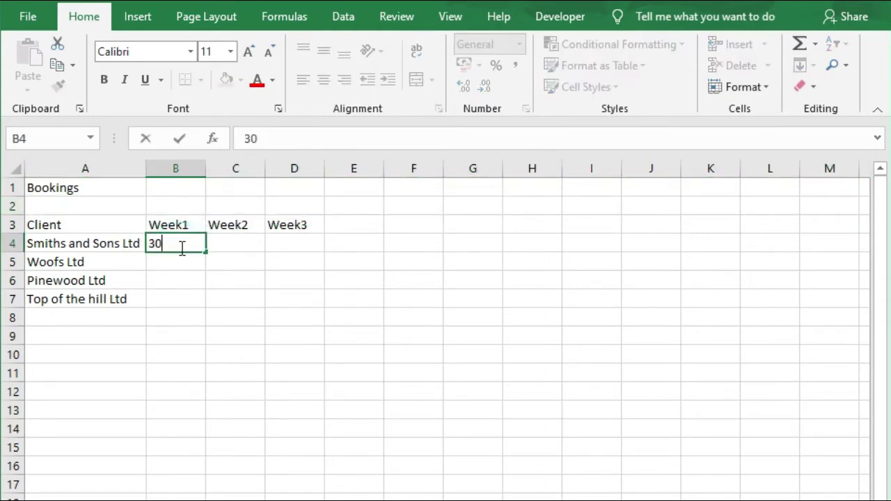
{"action": "key", "text": "Return"}
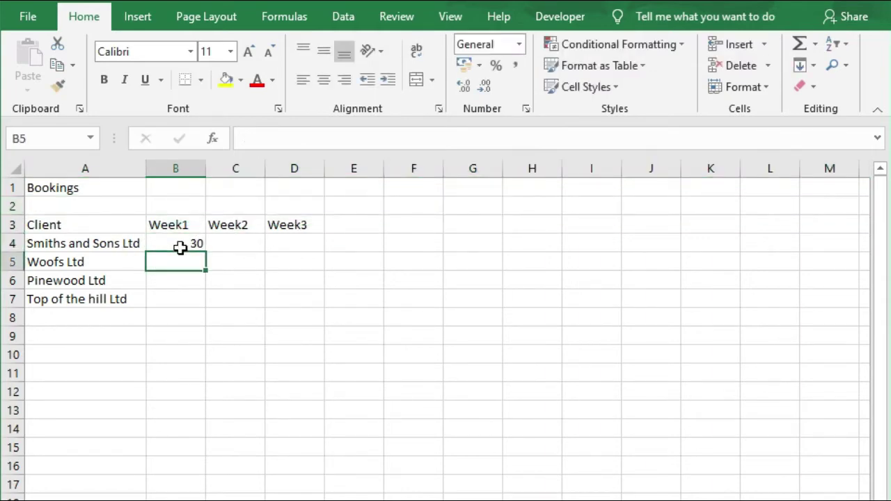
{"action": "left_click", "coordinate": [172, 245]}
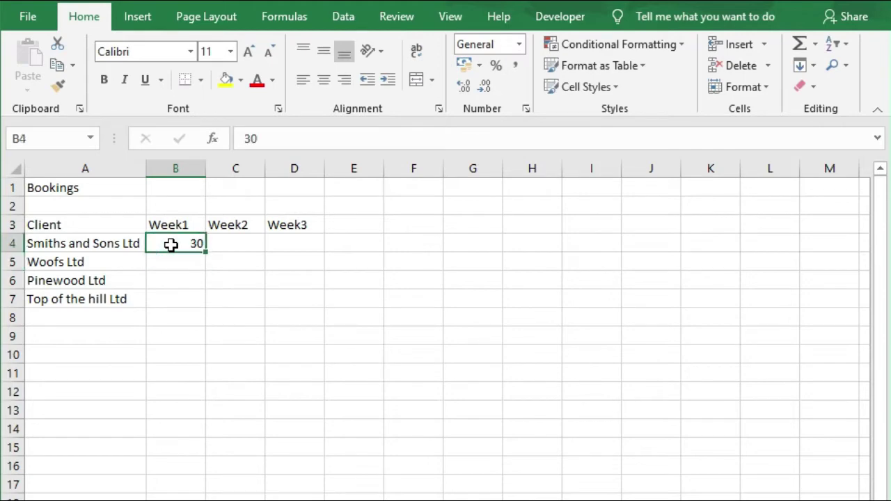
{"action": "left_click_drag", "start_coordinate": [206, 252], "coordinate": [327, 251]}
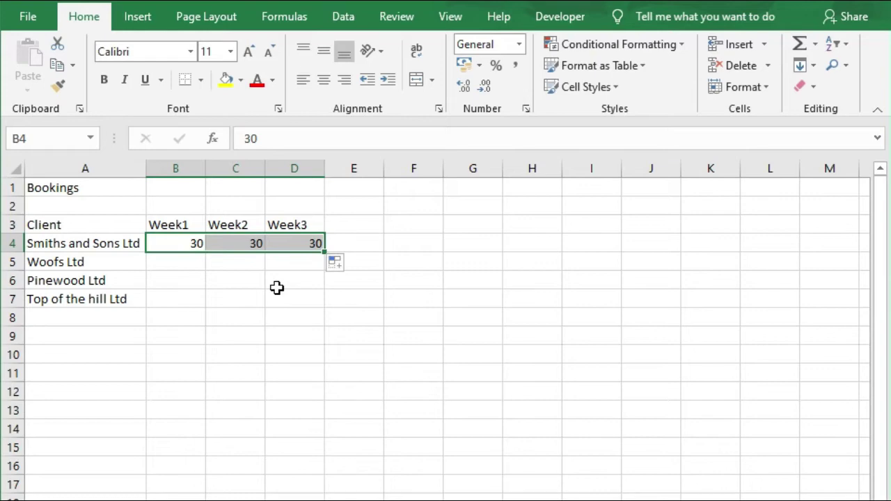
Step: Enter the Woofs Ltd bookings 10, 8 and 15 for Week1 to Week3 in cells B5 to D5
{"action": "left_click", "coordinate": [182, 264]}
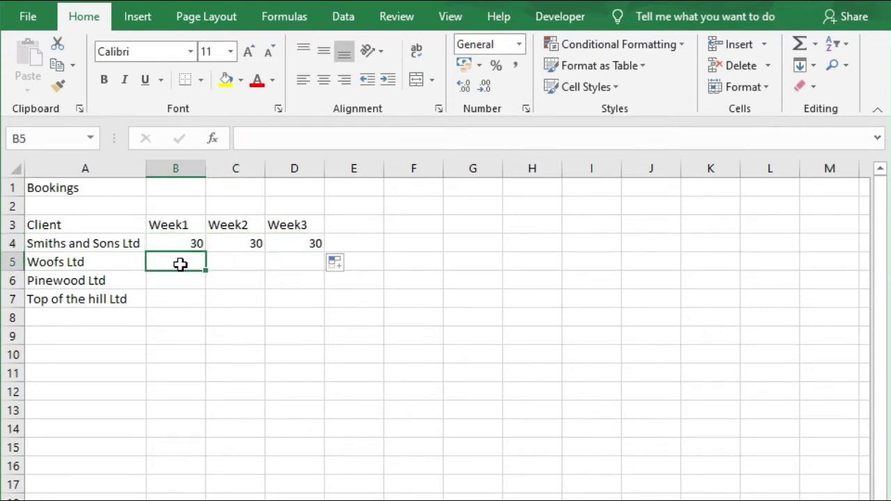
{"action": "type", "text": "10"}
{"action": "key", "text": "Tab"}
{"action": "type", "text": "8"}
{"action": "key", "text": "Tab"}
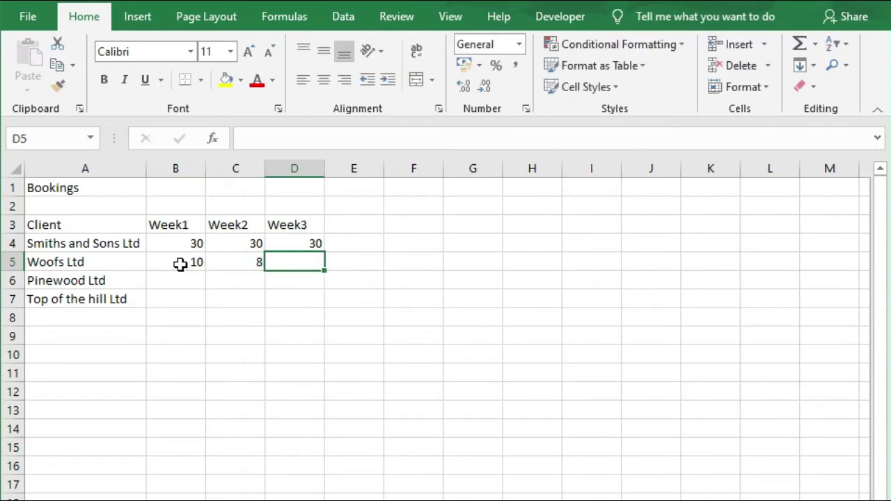
{"action": "type", "text": "15"}
{"action": "key", "text": "ctrl+Return"}
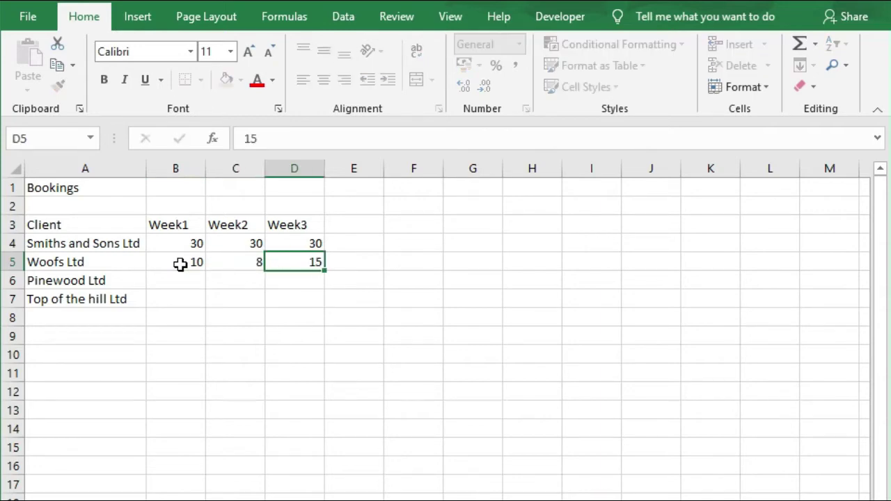
Step: Enter the Pinewood Ltd bookings 13, 20 and 12 for Week1 to Week3 in cells B6 to D6
{"action": "key", "text": "Return"}
{"action": "key", "text": "Left"}
{"action": "key", "text": "Left"}
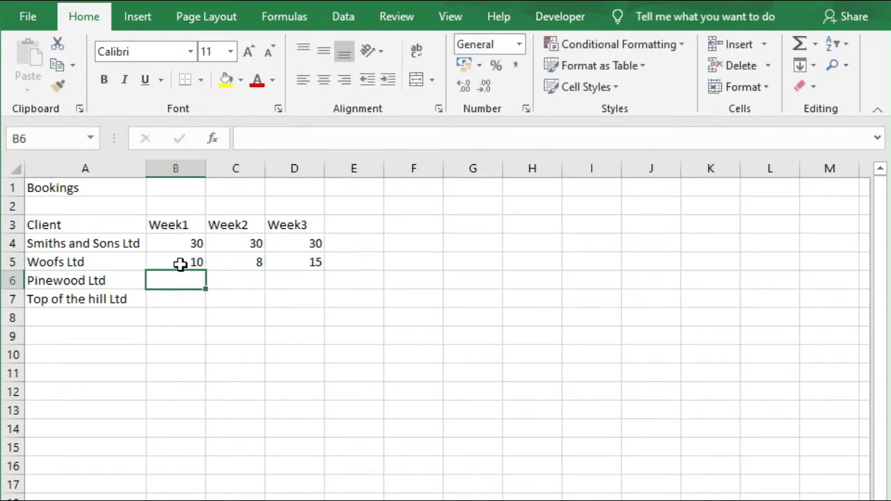
{"action": "type", "text": "13"}
{"action": "key", "text": "Tab"}
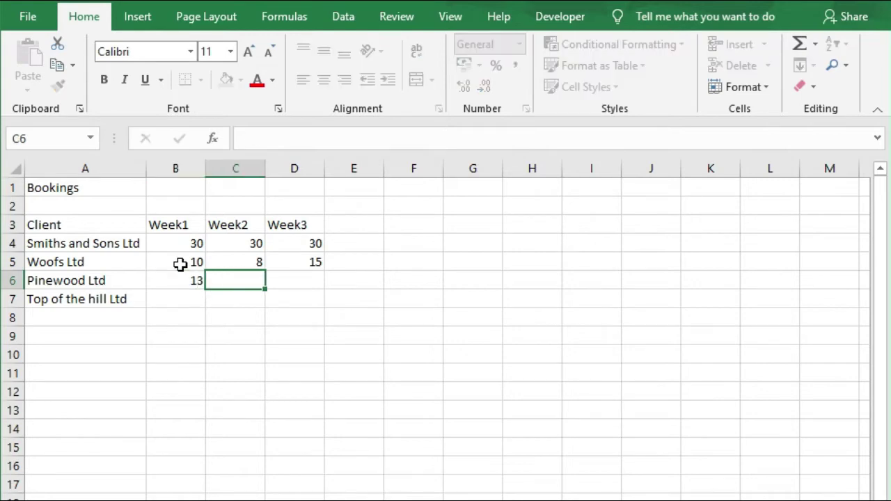
{"action": "type", "text": "20"}
{"action": "key", "text": "Tab"}
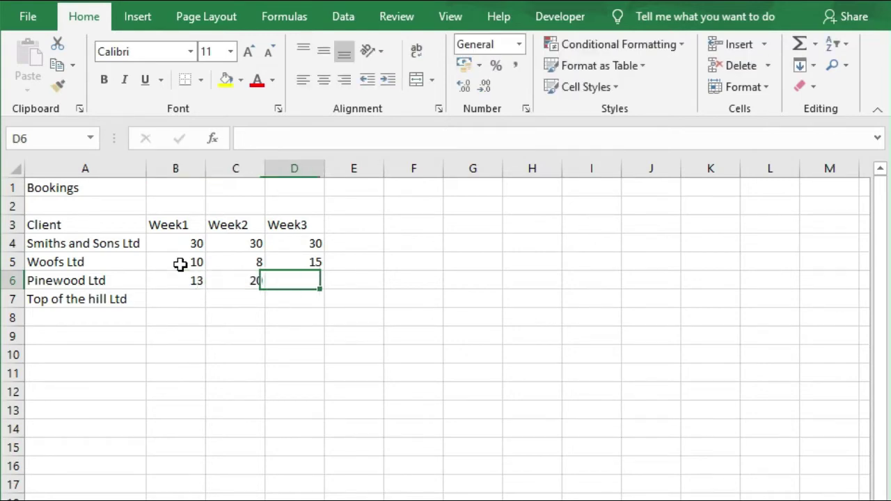
{"action": "type", "text": "12"}
{"action": "key", "text": "Return"}
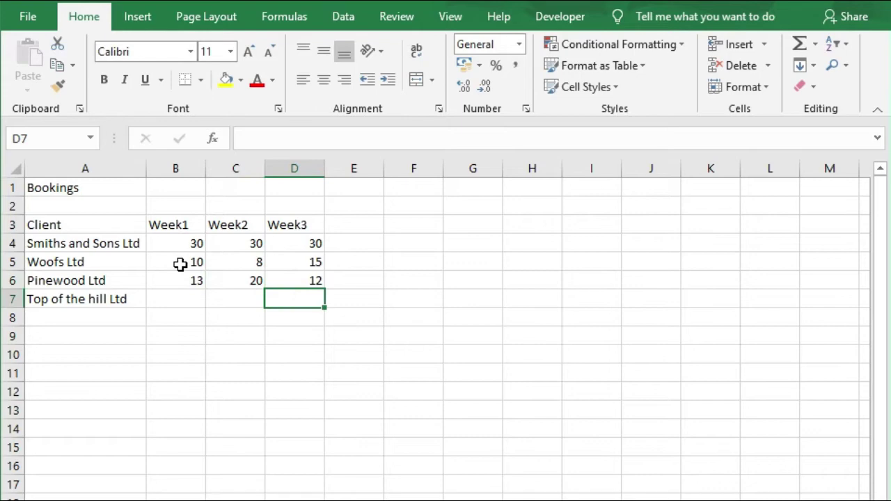
Step: Copy the Pinewood Ltd bookings in B6:D6 into the Top of the hill Ltd row starting at B7, and save the workbook
{"action": "left_click_drag", "start_coordinate": [197, 279], "coordinate": [304, 275]}
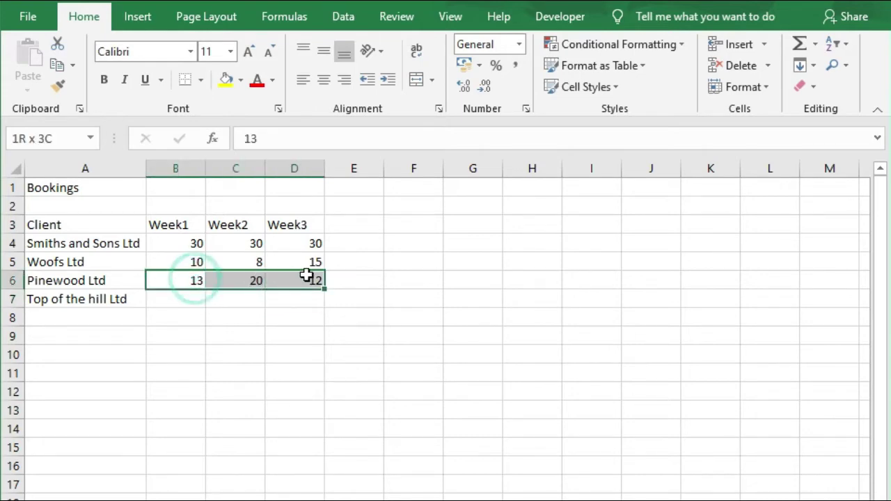
{"action": "right_click", "coordinate": [176, 279]}
{"action": "left_click", "coordinate": [228, 314]}
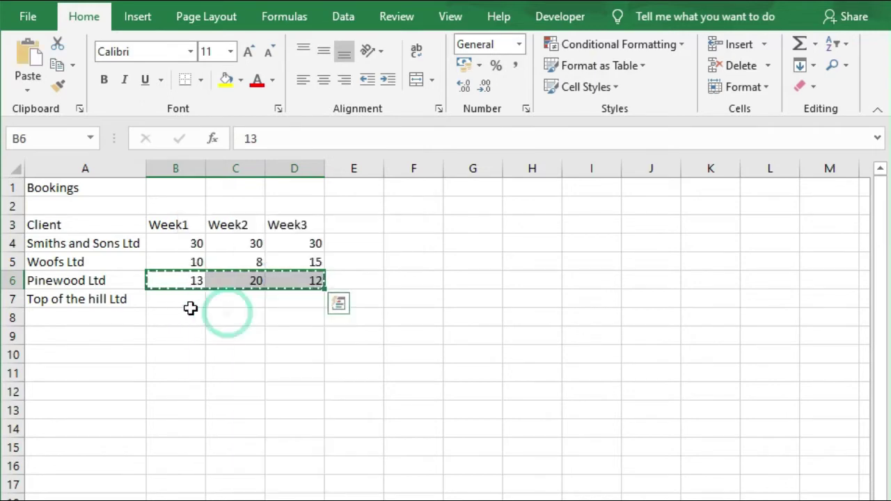
{"action": "right_click", "coordinate": [175, 305]}
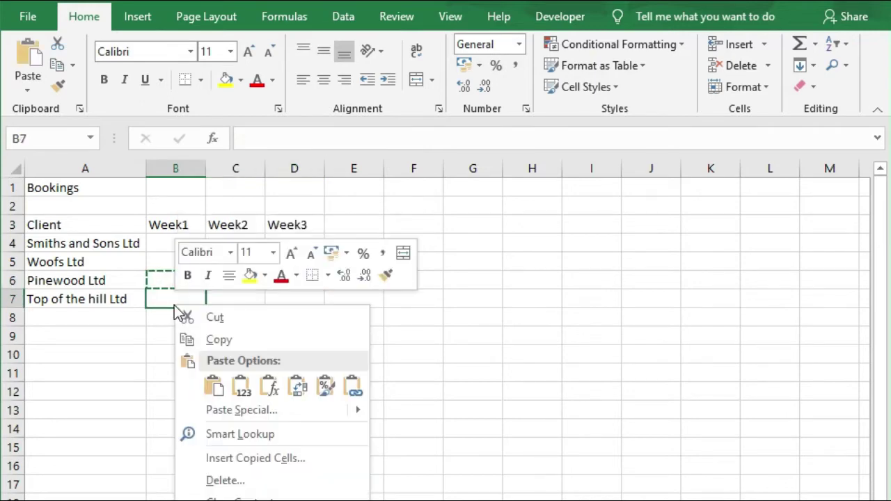
{"action": "left_click", "coordinate": [221, 393]}
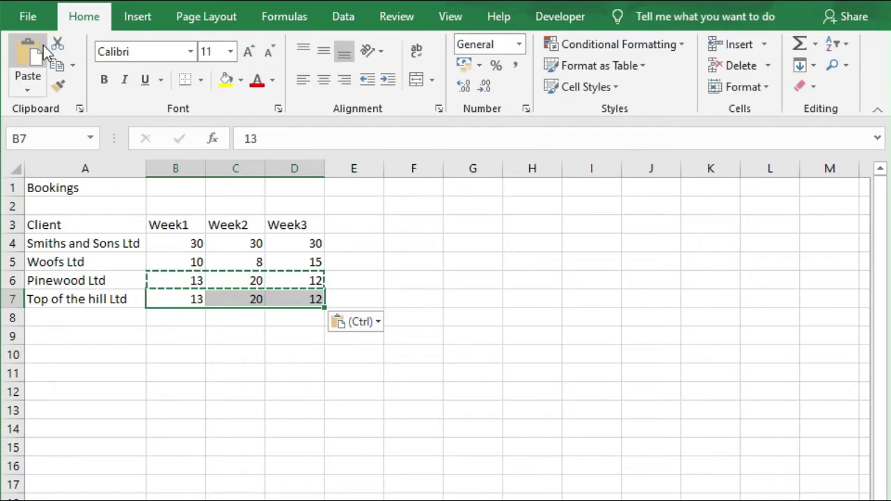
{"action": "left_click", "coordinate": [32, 23]}
{"action": "left_click", "coordinate": [61, 233]}
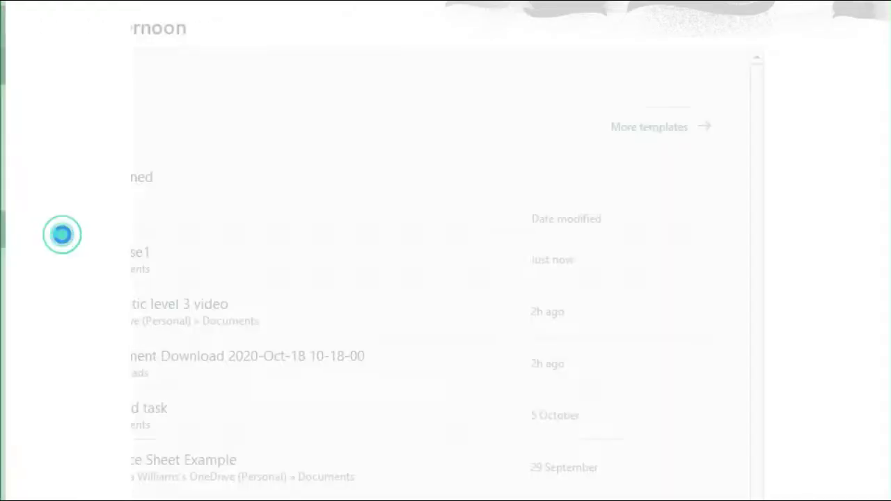
Step: Enter the row label Totals in cell A9, leaving row 8 blank below the client list
{"action": "left_click", "coordinate": [195, 330]}
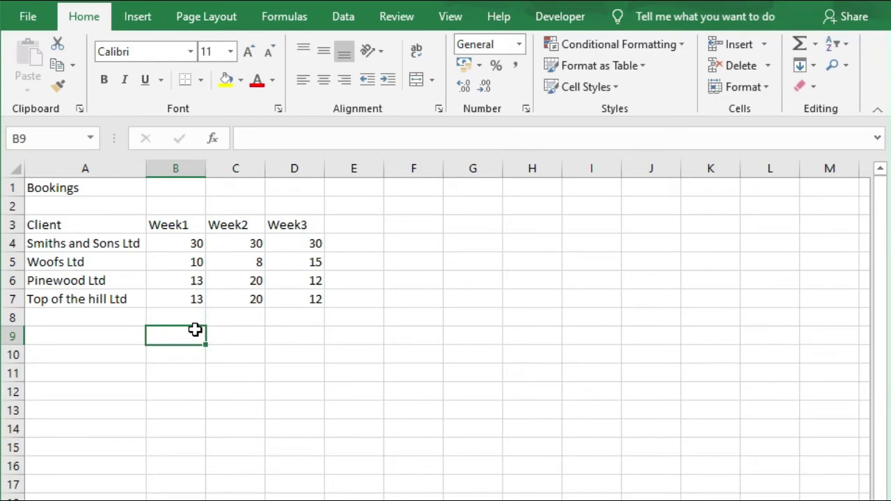
{"action": "left_click", "coordinate": [102, 337]}
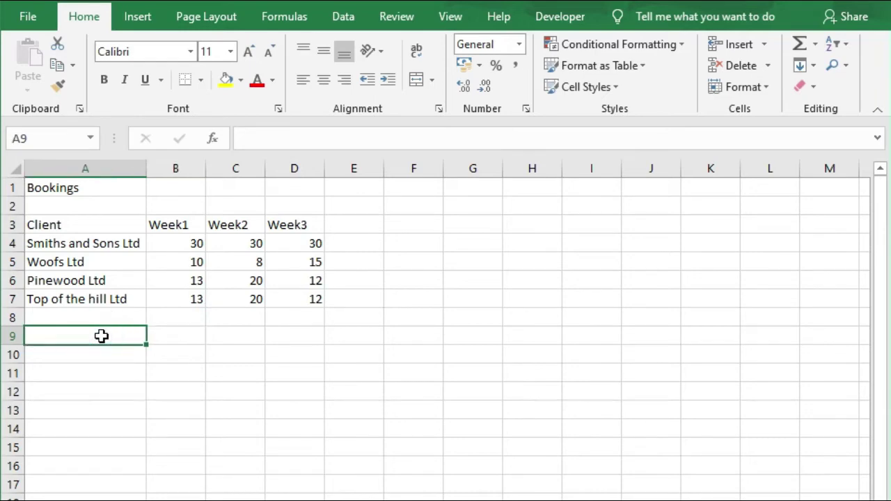
{"action": "type", "text": "T"}
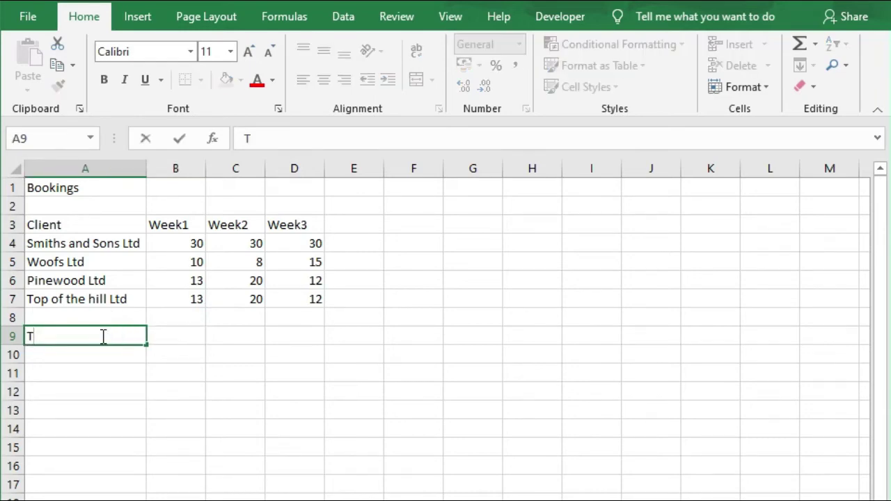
{"action": "type", "text": "otals"}
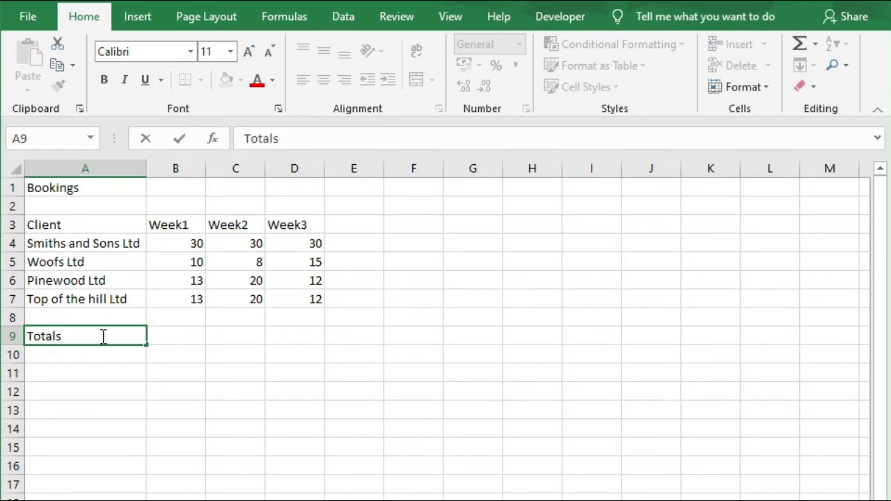
{"action": "key", "text": "Tab"}
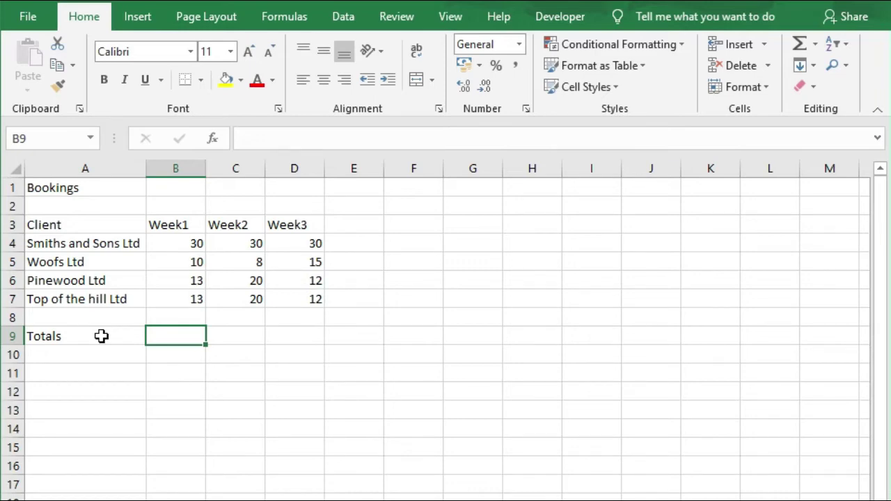
Step: Enter the formula =sum(B4:B7) in B9 to total the Week1 bookings
{"action": "type", "text": "=sum"}
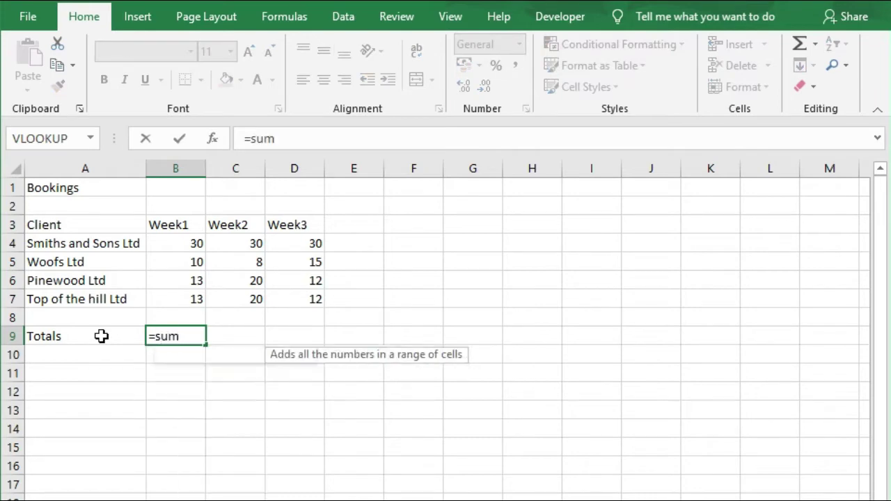
{"action": "type", "text": "("}
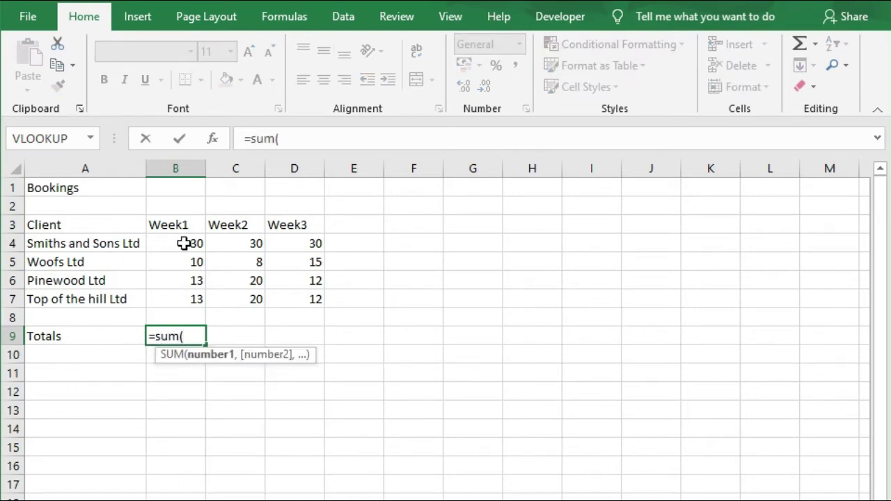
{"action": "left_click_drag", "start_coordinate": [184, 243], "coordinate": [176, 302]}
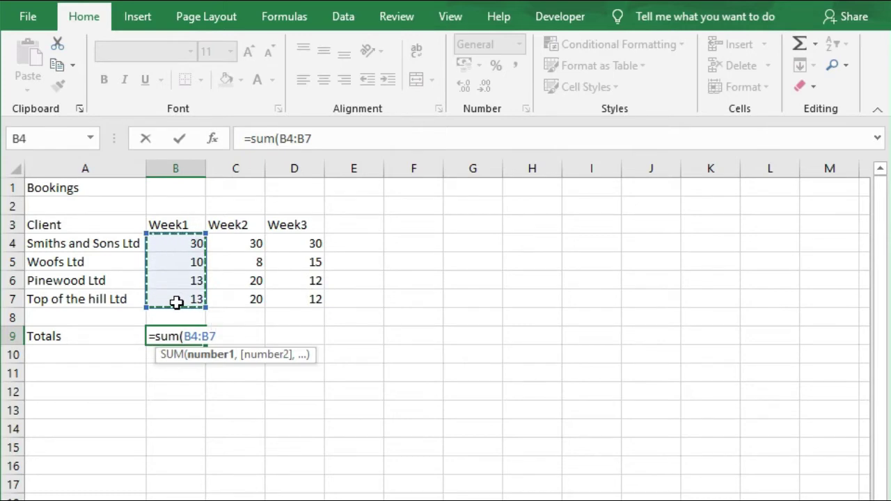
{"action": "type", "text": ")"}
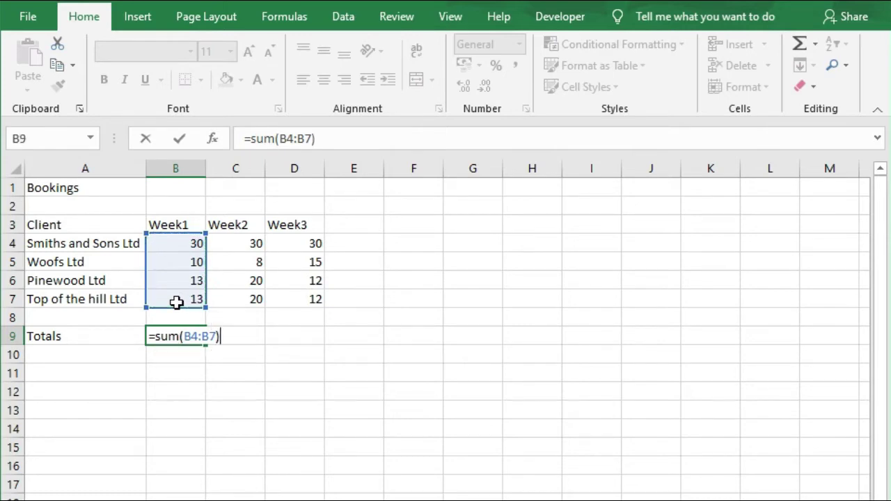
{"action": "key", "text": "Return"}
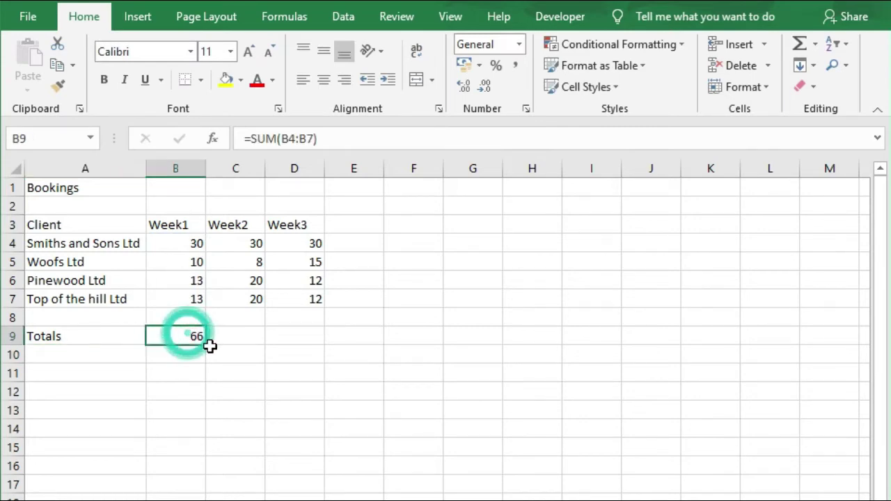
Step: Fill the Week1 total formula from B9 across to D9 and save the workbook
{"action": "left_click_drag", "start_coordinate": [205, 346], "coordinate": [310, 342]}
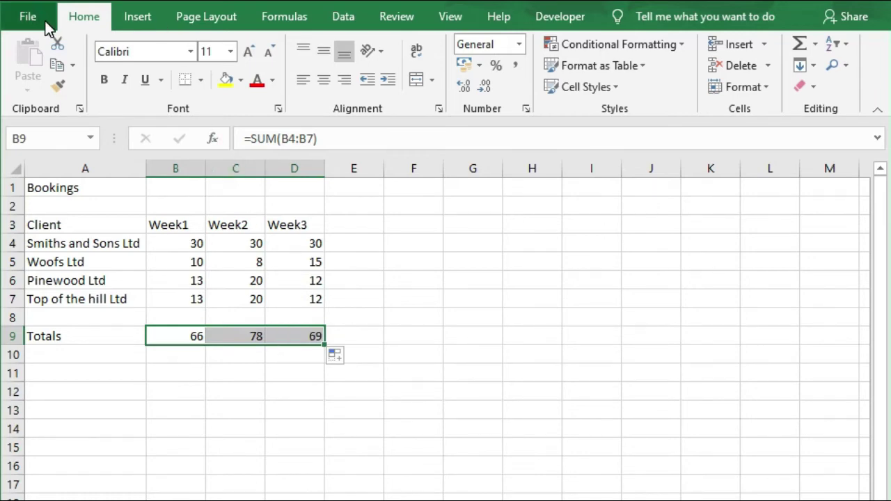
{"action": "left_click", "coordinate": [46, 23]}
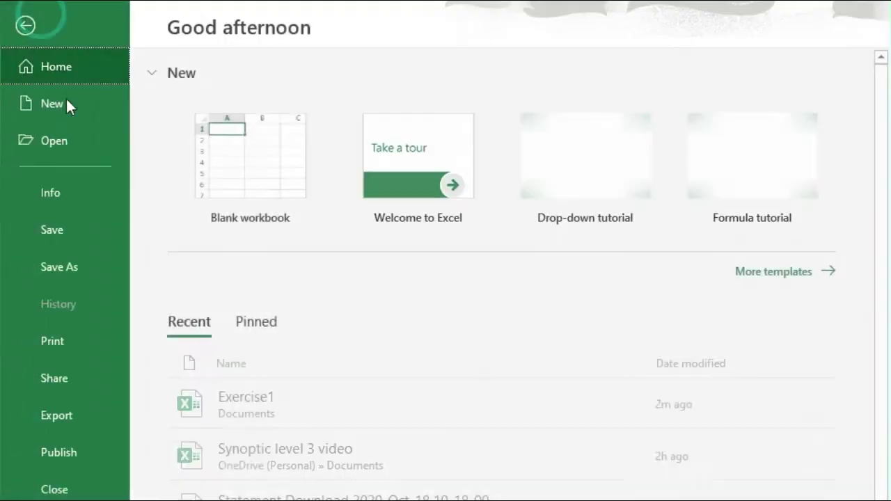
{"action": "left_click", "coordinate": [82, 230]}
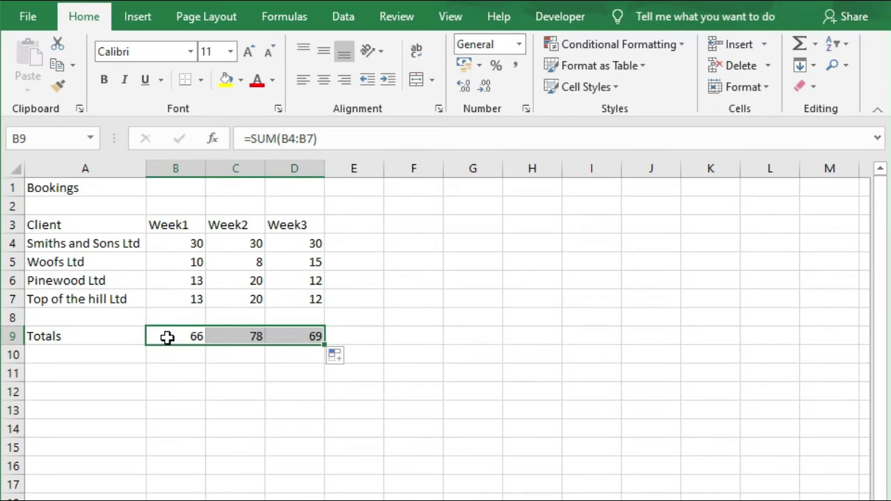
Step: Add the column heading Average in cell E3, next to the Week3 heading
{"action": "left_click", "coordinate": [346, 227]}
{"action": "type", "text": "Avera"}
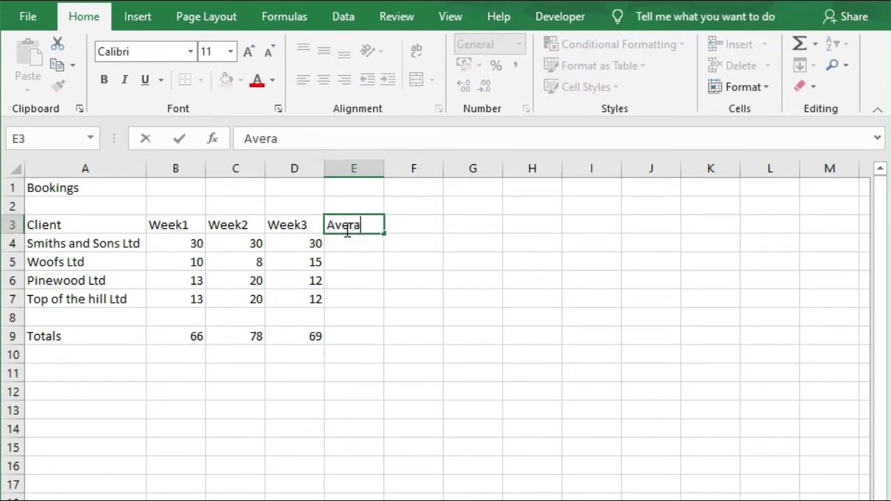
{"action": "type", "text": "ge"}
{"action": "key", "text": "Return"}
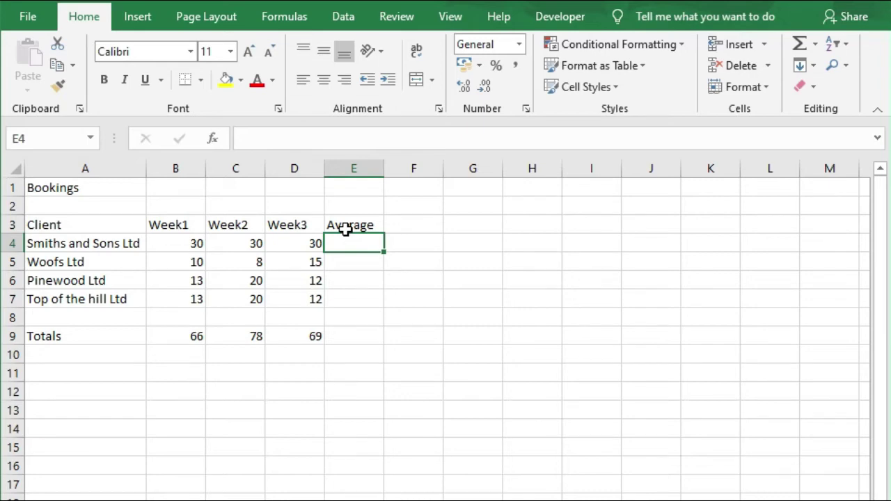
Step: Enter the formula -average(B4:D4) in E4 for the Smiths and Sons Ltd bookings
{"action": "type", "text": "-aver"}
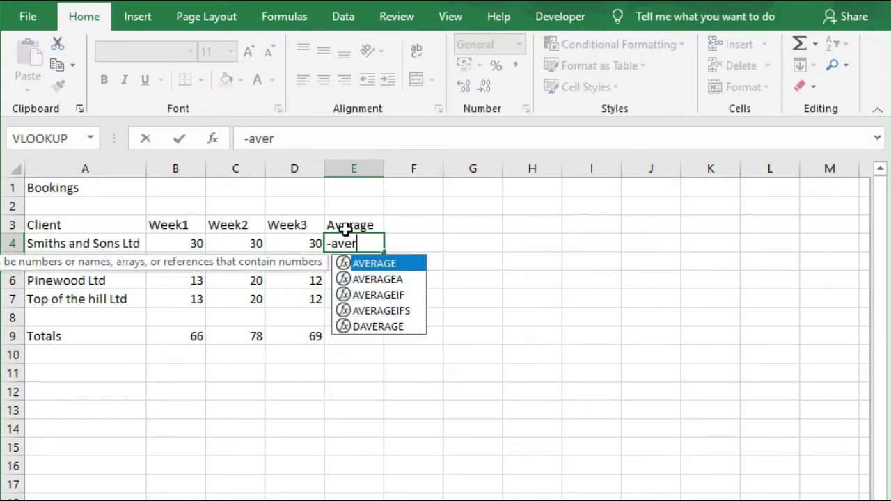
{"action": "type", "text": "age("}
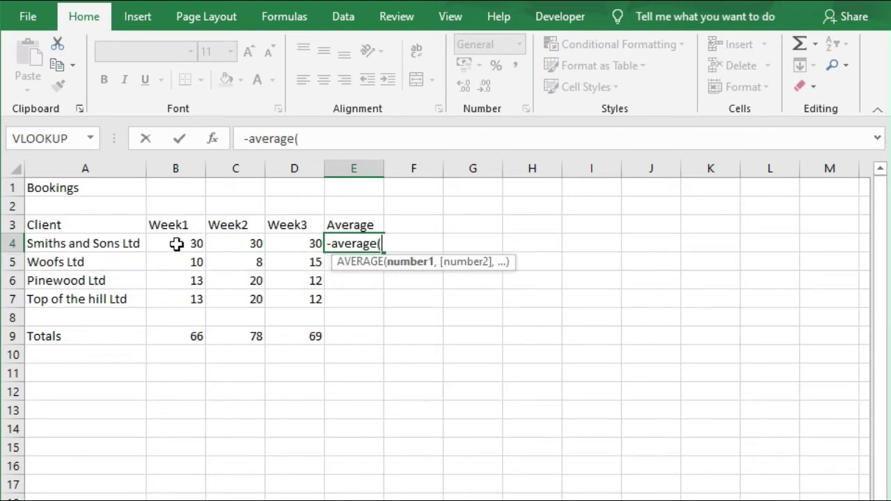
{"action": "left_click_drag", "start_coordinate": [174, 242], "coordinate": [297, 242]}
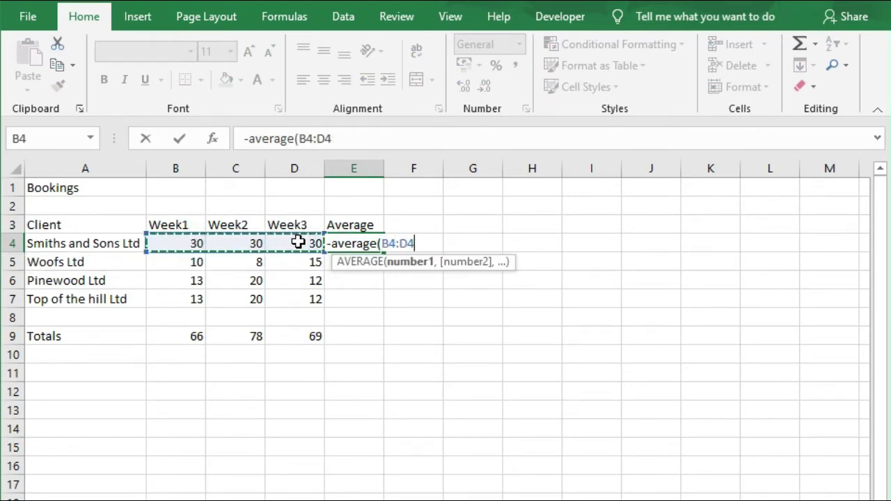
{"action": "key", "text": "Return"}
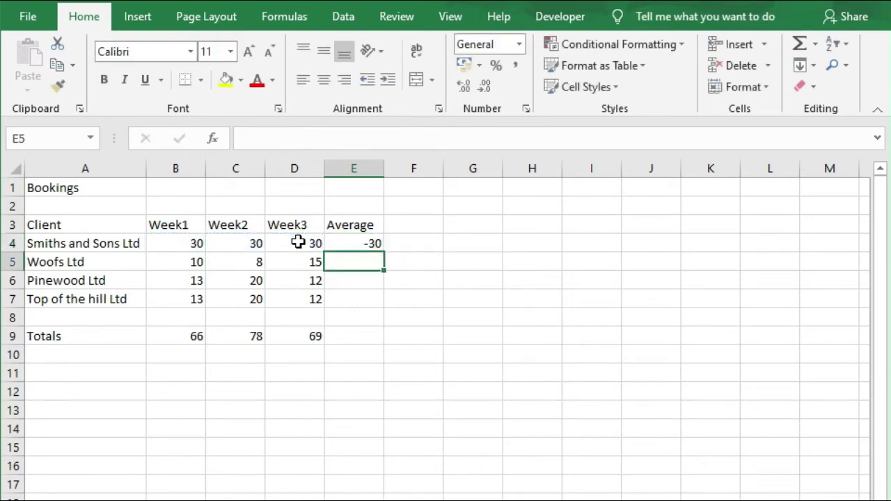
Step: Fill the average formula from E4 down to E7 for the remaining clients and save the workbook
{"action": "left_click", "coordinate": [374, 242]}
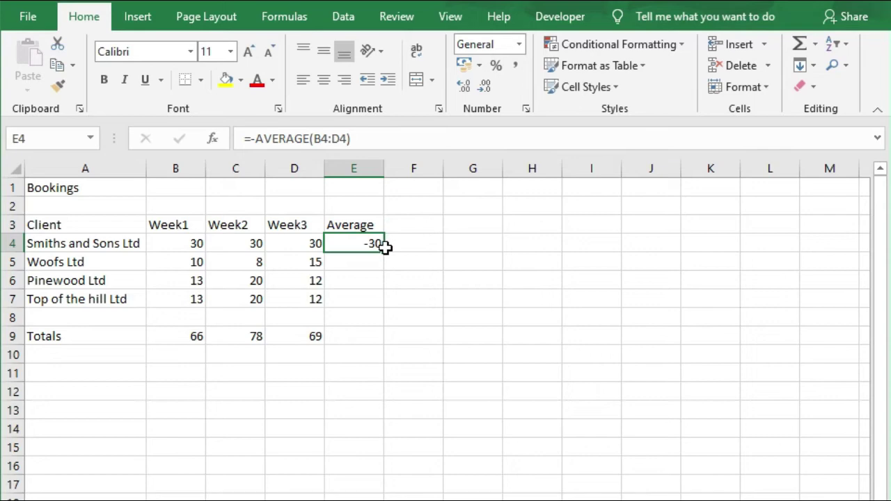
{"action": "left_click_drag", "start_coordinate": [384, 252], "coordinate": [383, 311]}
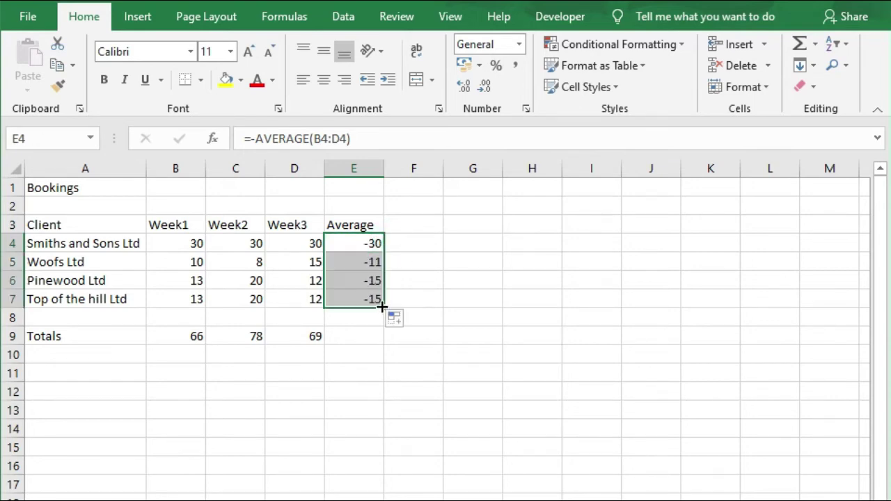
{"action": "left_click", "coordinate": [360, 335]}
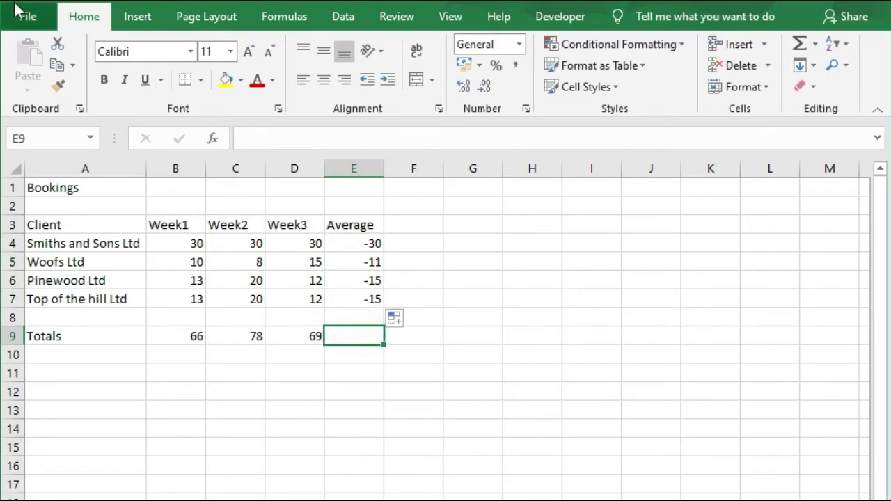
{"action": "left_click", "coordinate": [26, 18]}
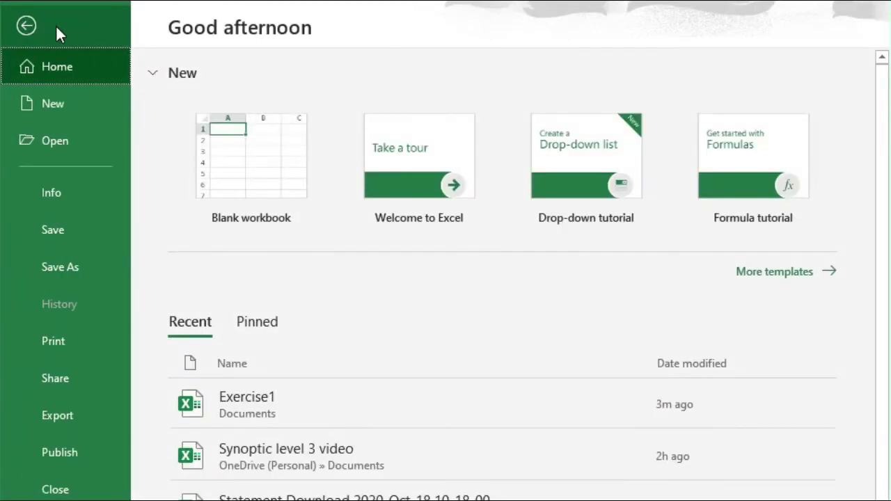
{"action": "left_click", "coordinate": [65, 230]}
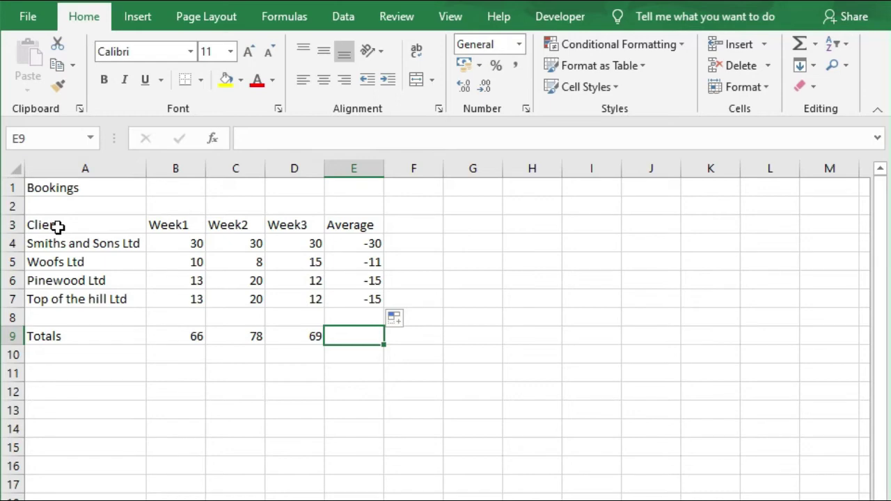
Step: Save a copy of the workbook in the Documents folder under the name Exercise2
{"action": "left_click", "coordinate": [85, 447]}
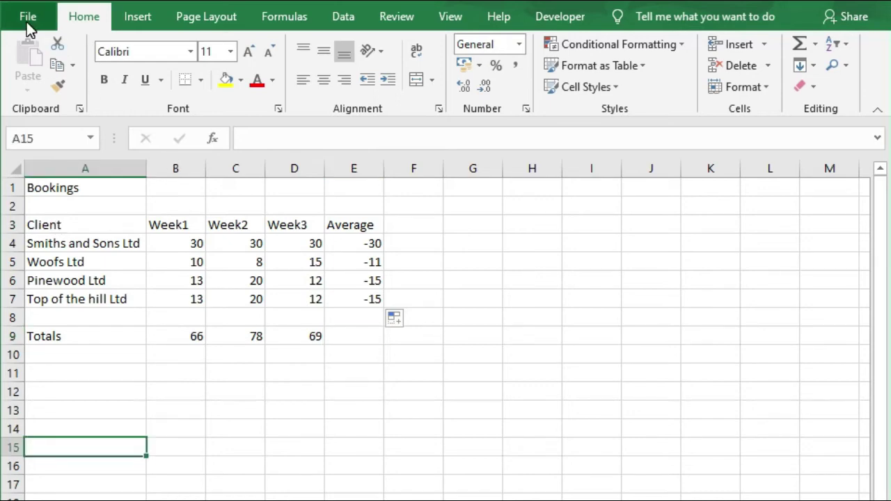
{"action": "left_click", "coordinate": [28, 19]}
{"action": "left_click", "coordinate": [60, 266]}
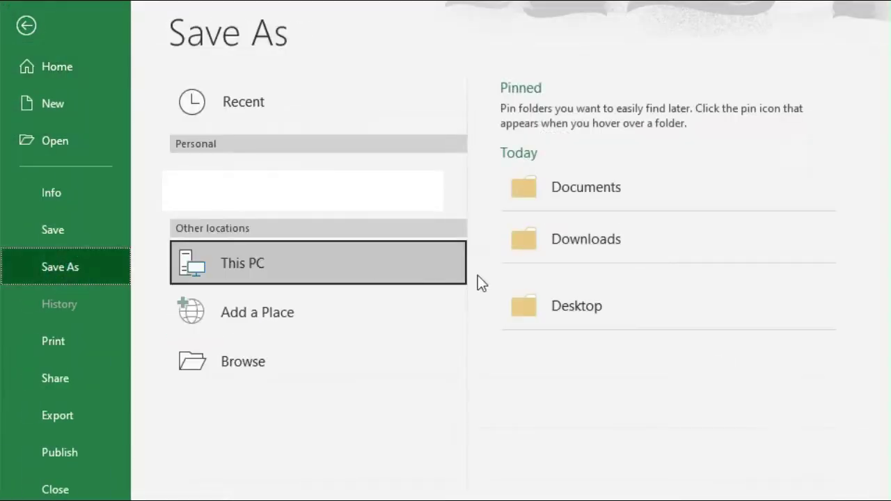
{"action": "left_click", "coordinate": [610, 188]}
{"action": "left_click_drag", "start_coordinate": [179, 345], "coordinate": [167, 344]}
{"action": "key", "text": "BackSpace"}
{"action": "type", "text": "2"}
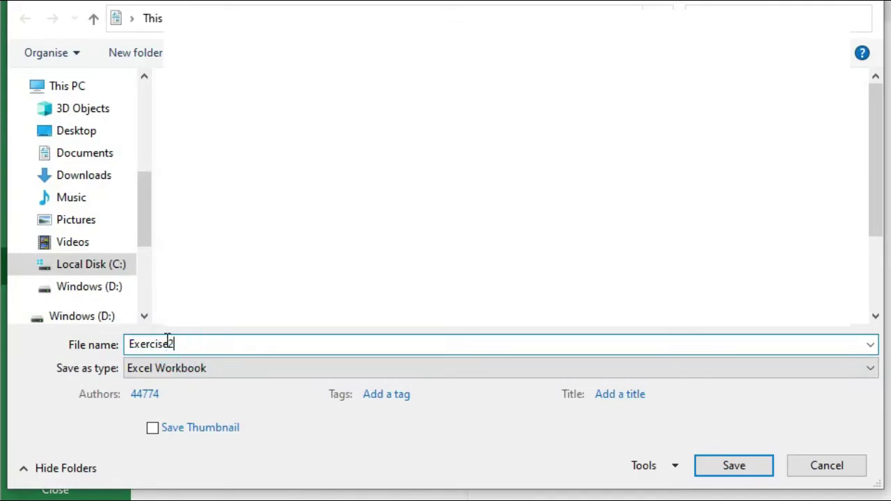
{"action": "key", "text": "Return"}
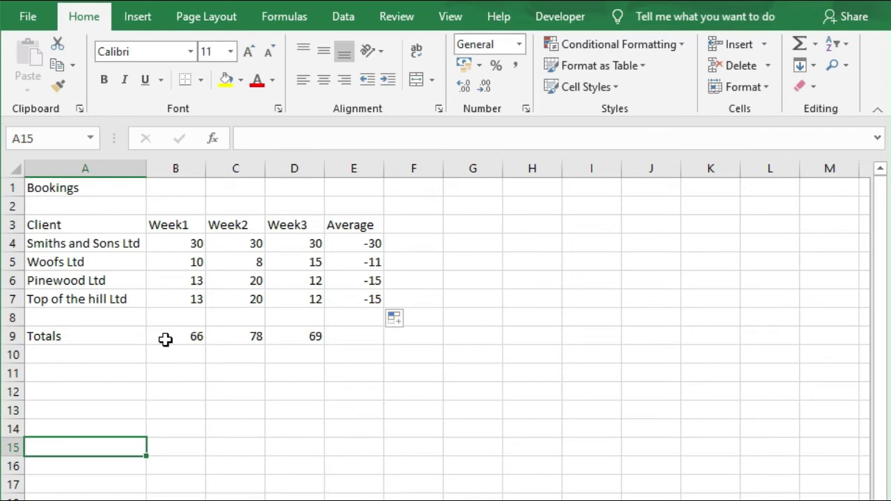
Step: Set the Woofs Ltd figure in C5 to 10 and the Pinewood Ltd figure in D6 to 14
{"action": "left_click", "coordinate": [240, 262]}
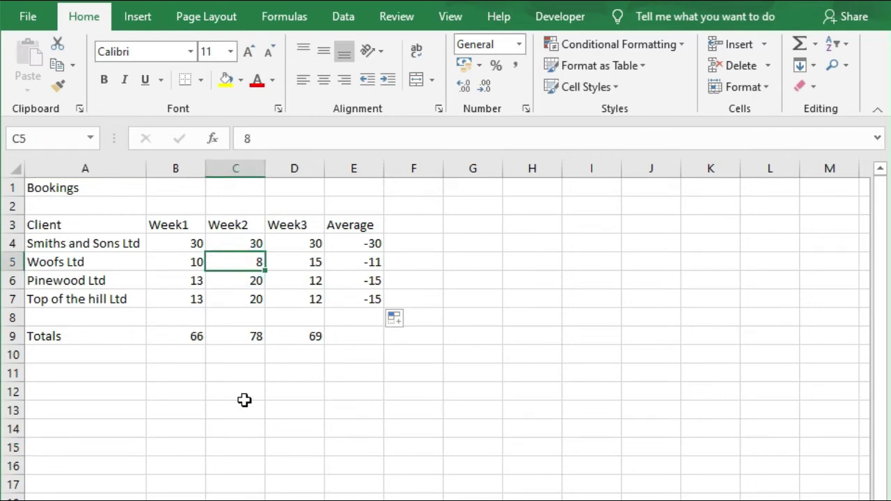
{"action": "type", "text": "10"}
{"action": "key", "text": "Return"}
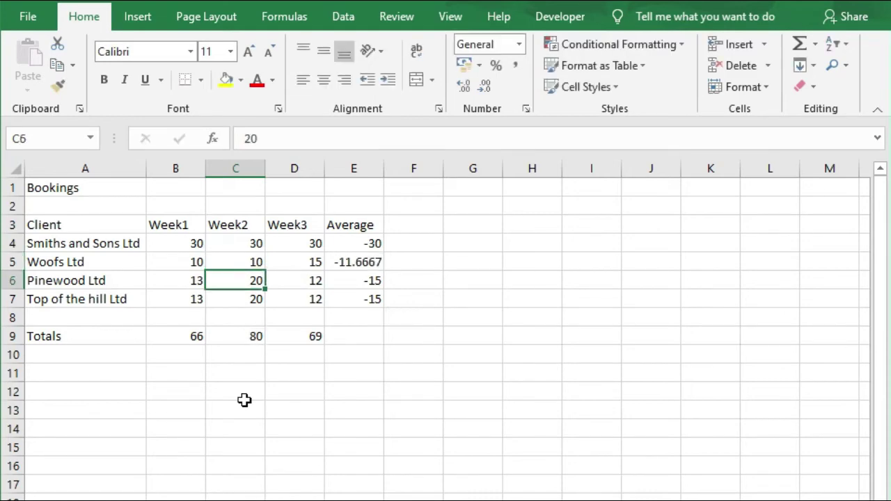
{"action": "left_click", "coordinate": [317, 282]}
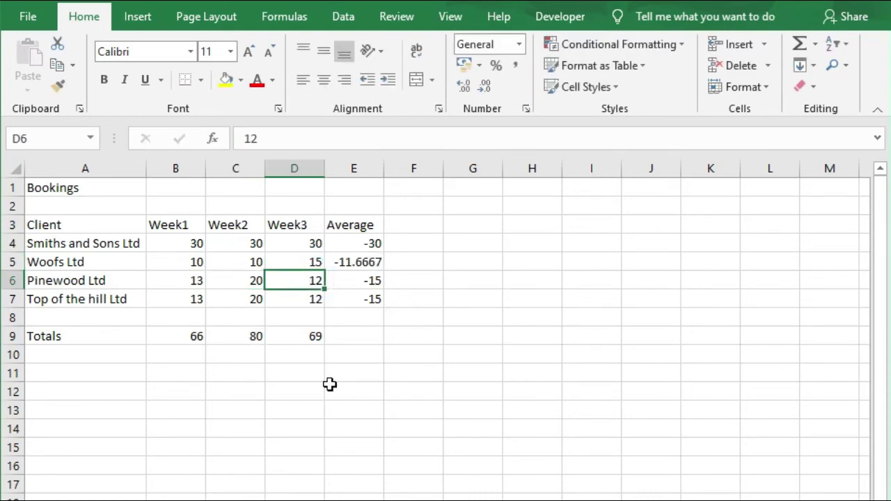
{"action": "type", "text": "14"}
{"action": "key", "text": "Return"}
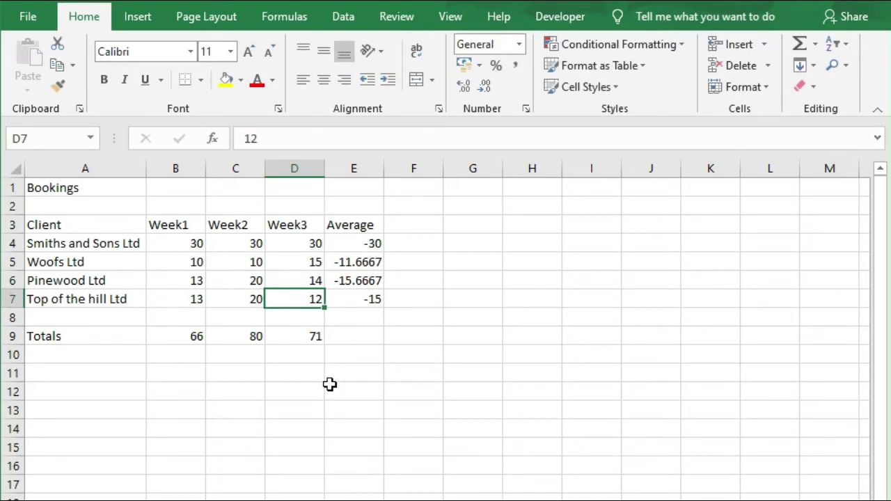
Step: Replace the headings in A3 and B3 with the capitalised versions CLIENT and WEEK1
{"action": "left_click_drag", "start_coordinate": [106, 225], "coordinate": [373, 223]}
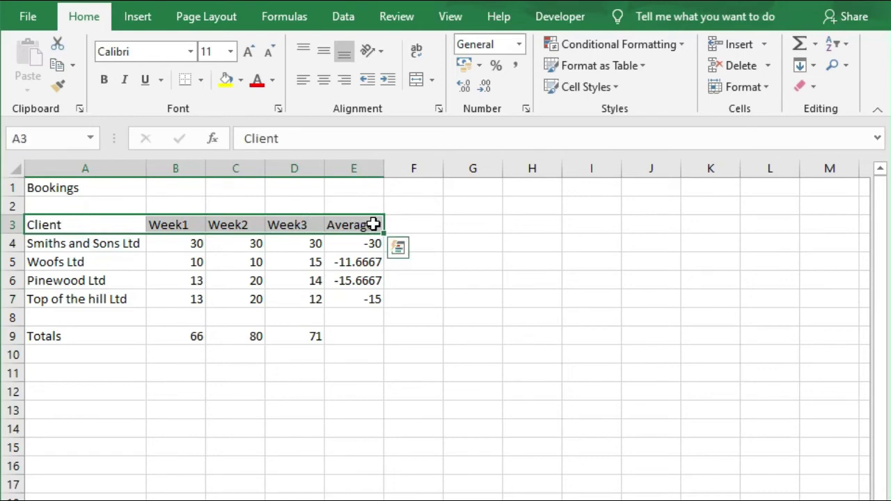
{"action": "left_click", "coordinate": [98, 226]}
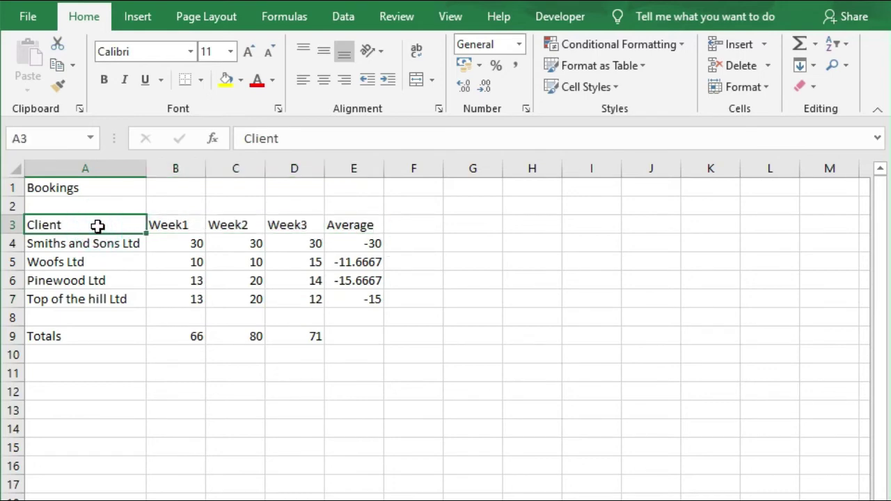
{"action": "type", "text": "CLIENT"}
{"action": "key", "text": "Tab"}
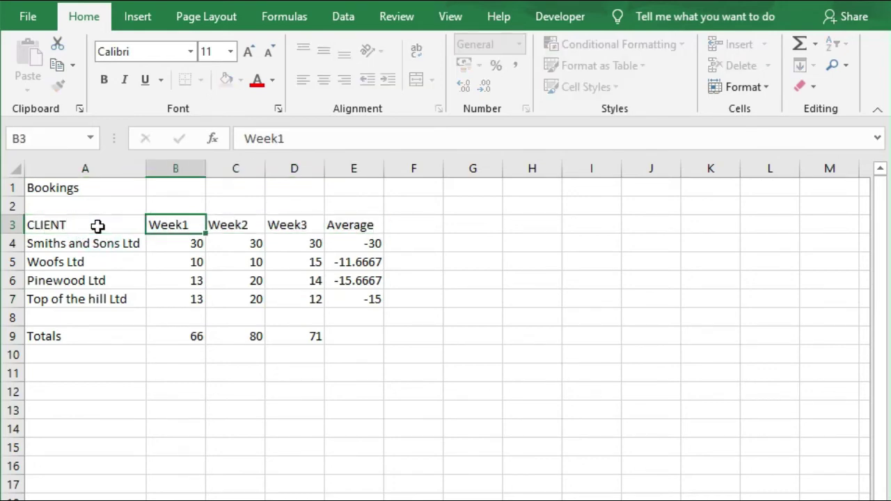
{"action": "type", "text": "WEEK1"}
{"action": "key", "text": "Tab"}
Step: Replace the headings in C3, D3 and E3 with WEEK3, WEEK3 and AVERAGE, and save the workbook
{"action": "type", "text": "W"}
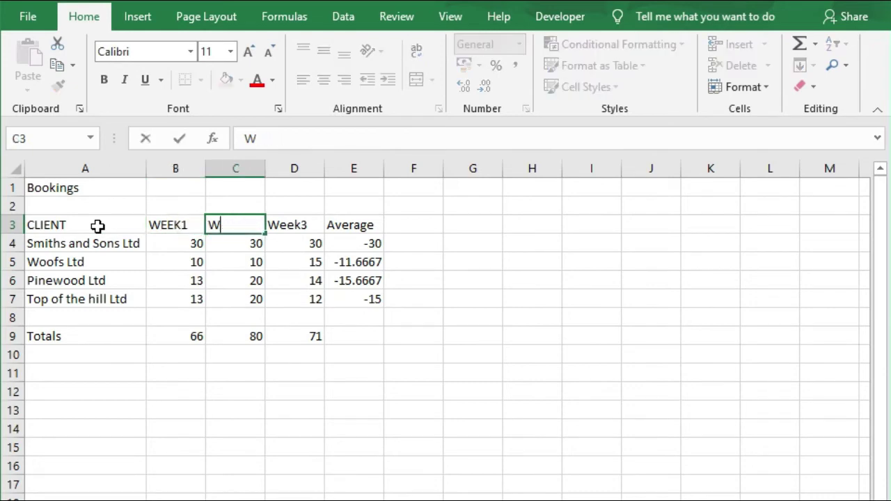
{"action": "type", "text": "EEK3"}
{"action": "key", "text": "Tab"}
{"action": "type", "text": "WEEK3"}
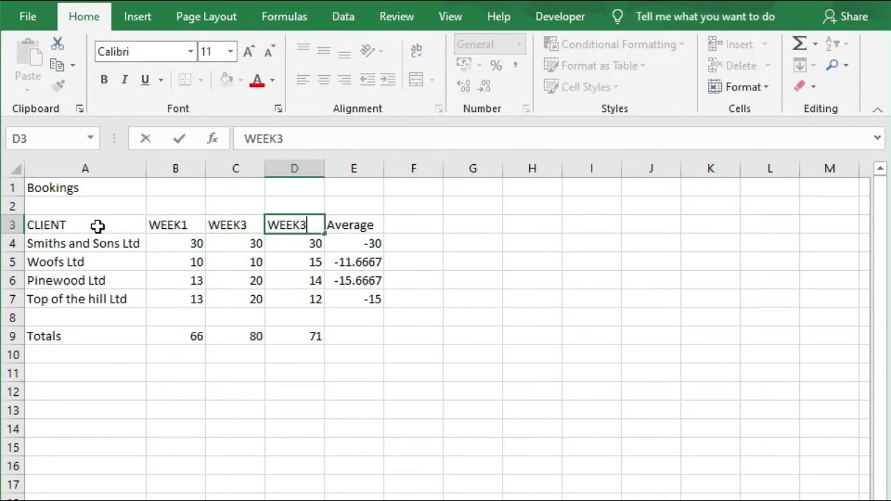
{"action": "key", "text": "Tab"}
{"action": "type", "text": "AVERAGE"}
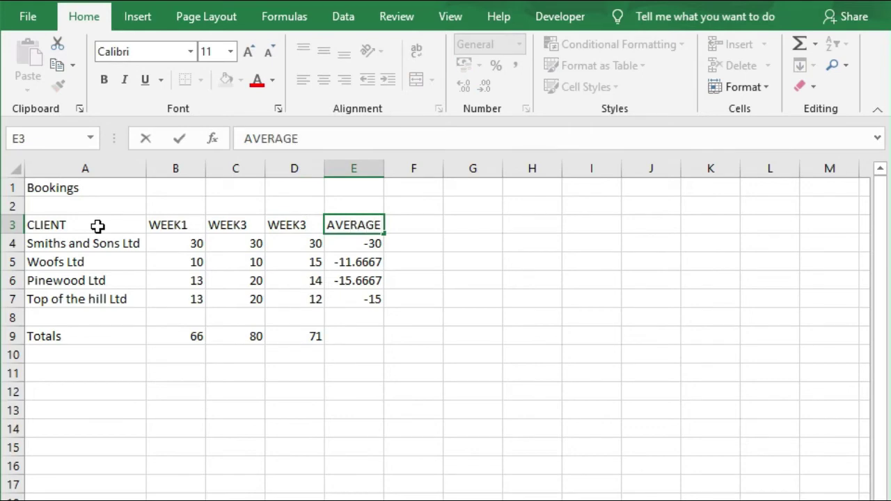
{"action": "key", "text": "Return"}
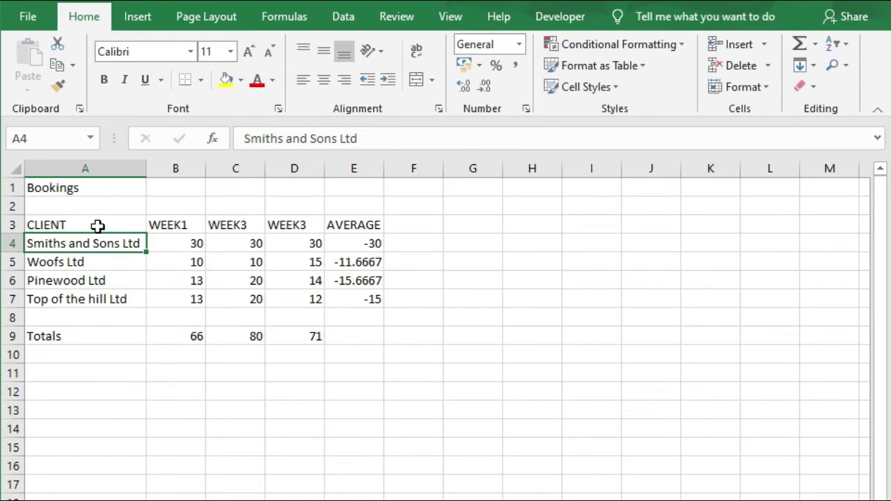
{"action": "left_click", "coordinate": [28, 17]}
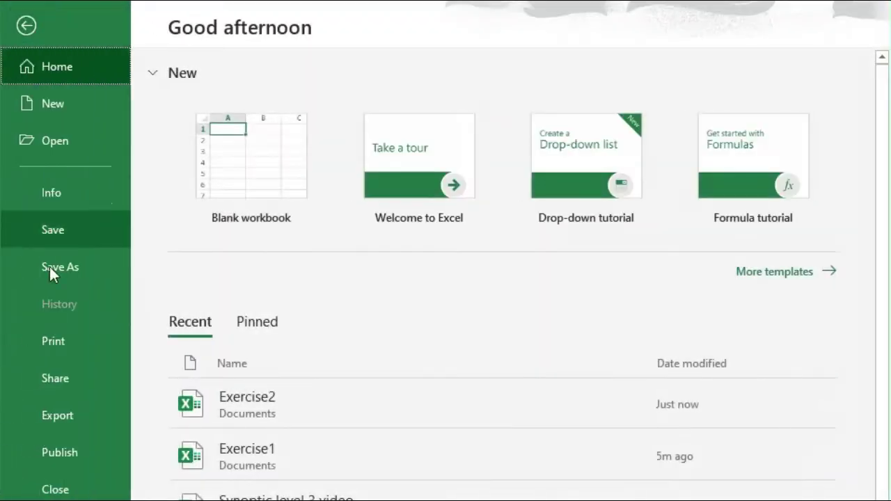
{"action": "left_click", "coordinate": [48, 229]}
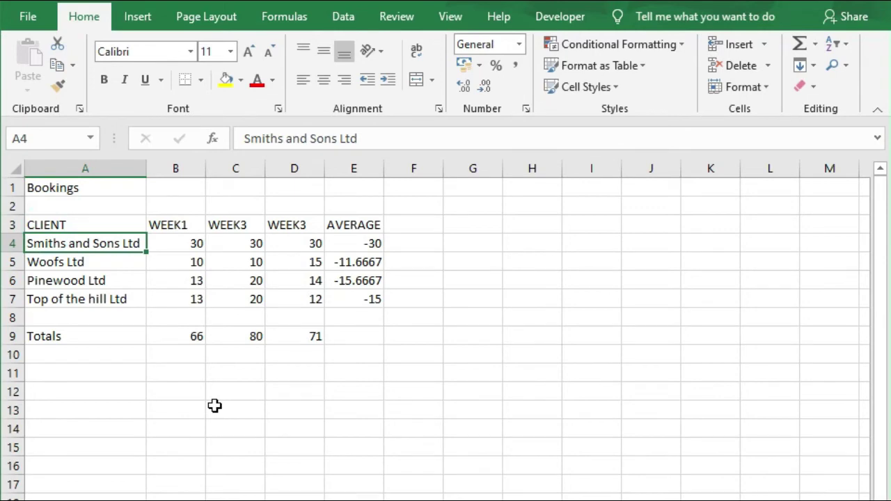
Step: Insert a new column before the AVERAGE column and give it the heading WEEK4 in E3
{"action": "left_click", "coordinate": [354, 168]}
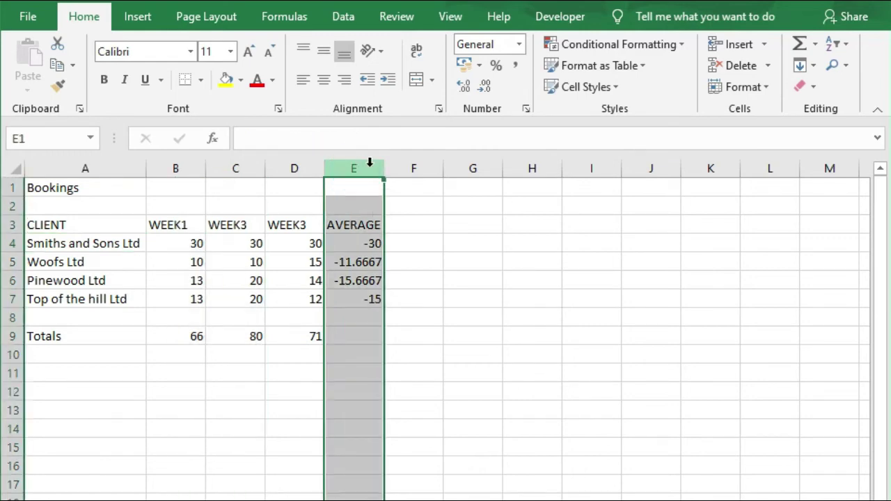
{"action": "right_click", "coordinate": [355, 167]}
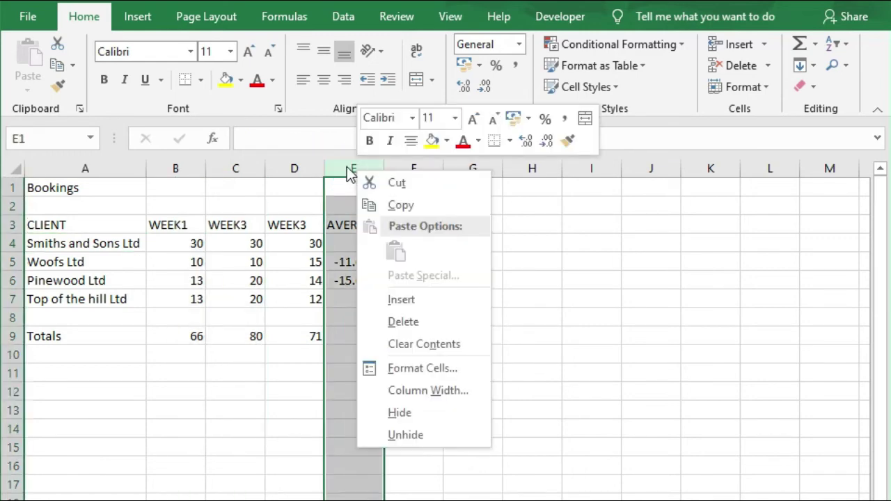
{"action": "left_click", "coordinate": [394, 296]}
{"action": "left_click", "coordinate": [342, 224]}
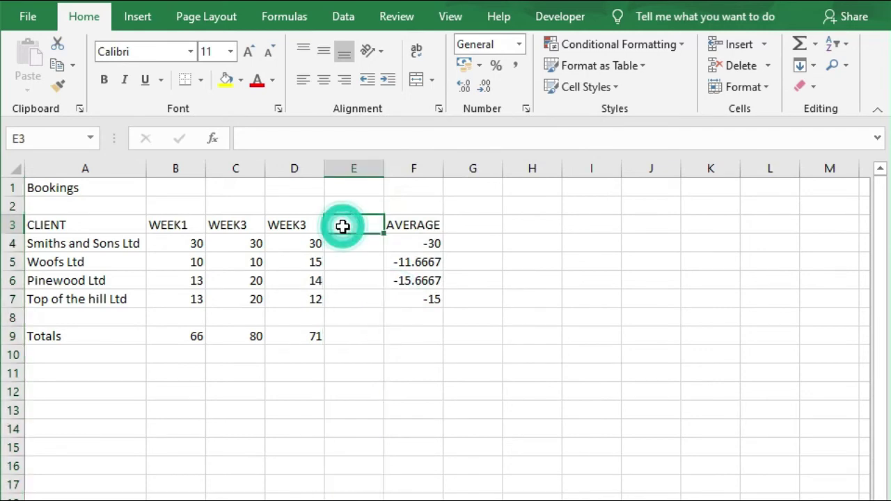
{"action": "type", "text": "WEEK4"}
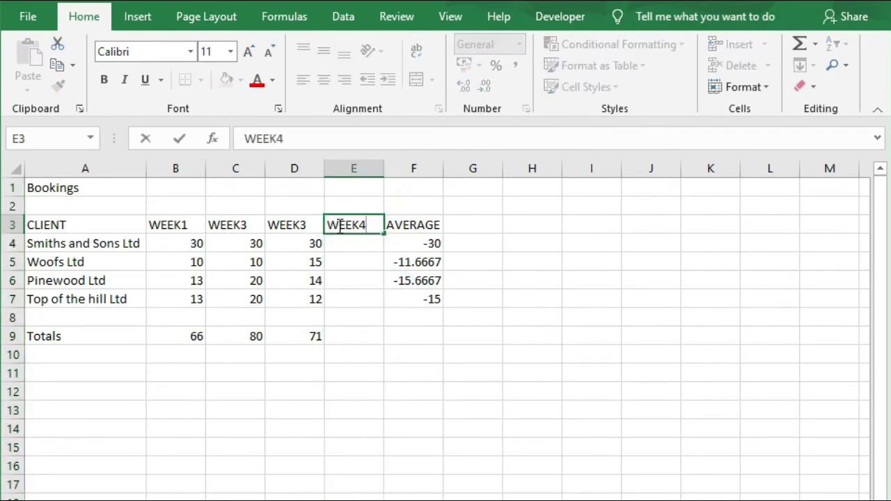
{"action": "key", "text": "Return"}
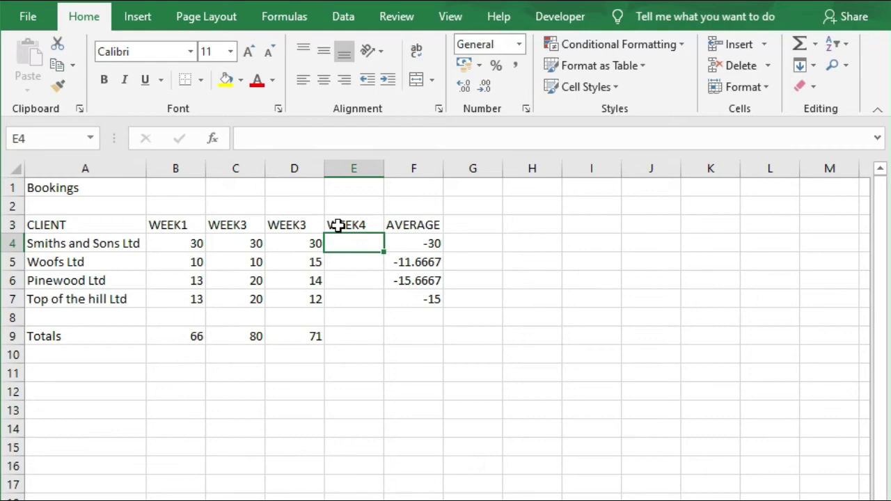
Step: Enter 9 as the WEEK4 figure for all four clients and extend the Totals formula from D9 to E9
{"action": "left_click_drag", "start_coordinate": [348, 245], "coordinate": [354, 299]}
{"action": "left_click", "coordinate": [352, 244]}
{"action": "type", "text": "9"}
{"action": "key", "text": "Return"}
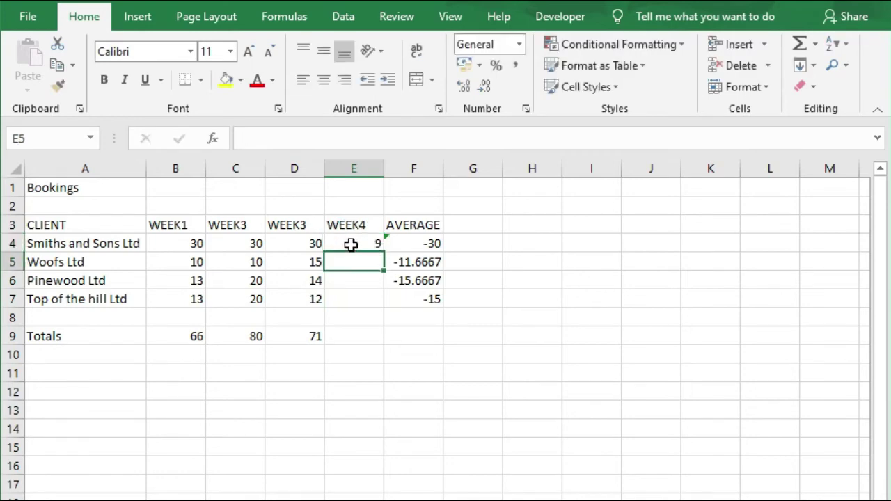
{"action": "left_click", "coordinate": [365, 244]}
{"action": "left_click_drag", "start_coordinate": [382, 252], "coordinate": [374, 316]}
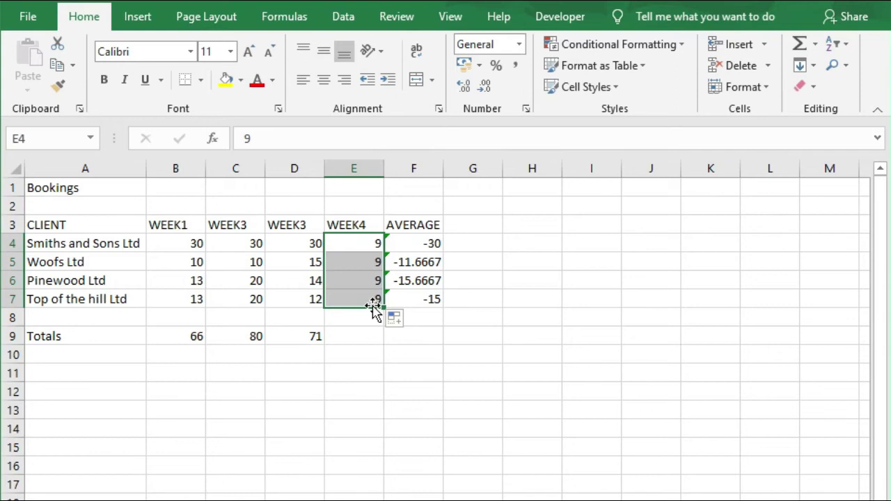
{"action": "left_click", "coordinate": [314, 336]}
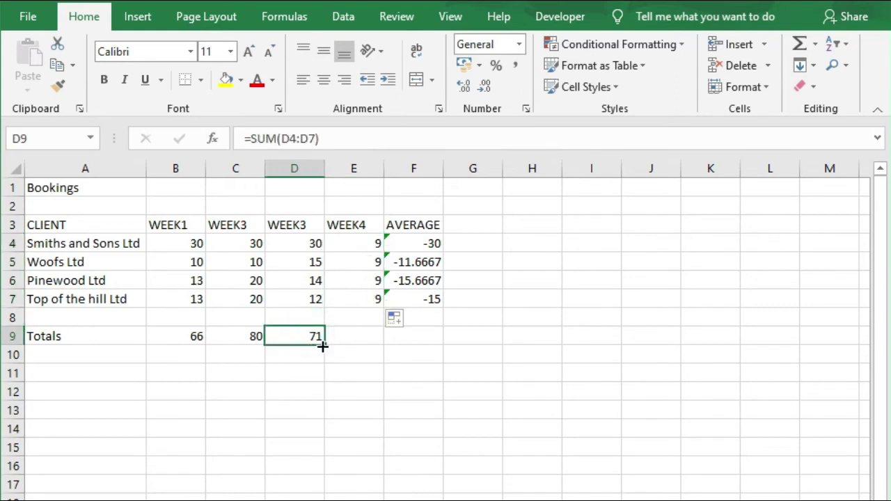
{"action": "left_click_drag", "start_coordinate": [323, 346], "coordinate": [384, 349]}
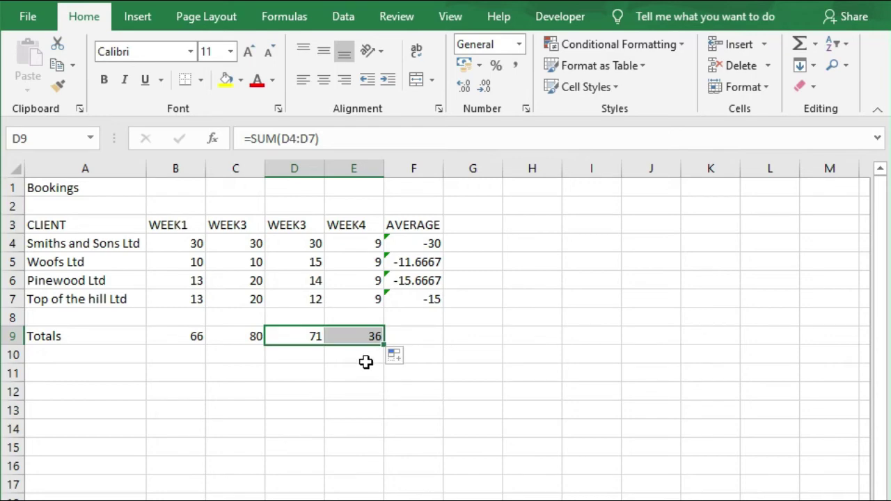
Step: Insert a new row 8 below Top of the hill Ltd and enter the client Bobbys Ltd in A8
{"action": "right_click", "coordinate": [13, 317]}
{"action": "left_click", "coordinate": [54, 441]}
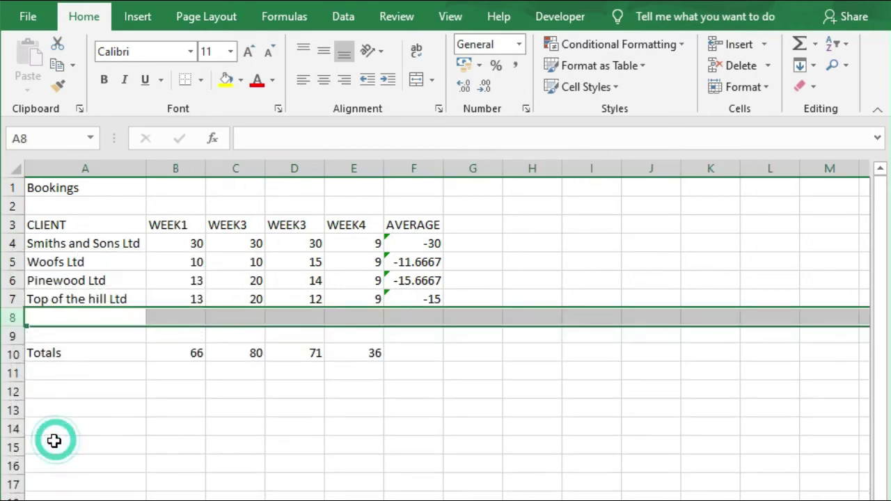
{"action": "left_click", "coordinate": [78, 317]}
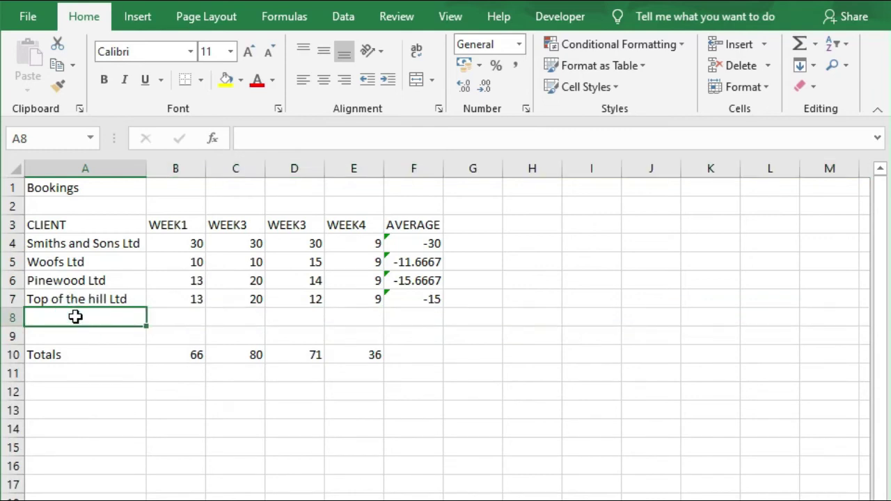
{"action": "type", "text": "Bobbys L"}
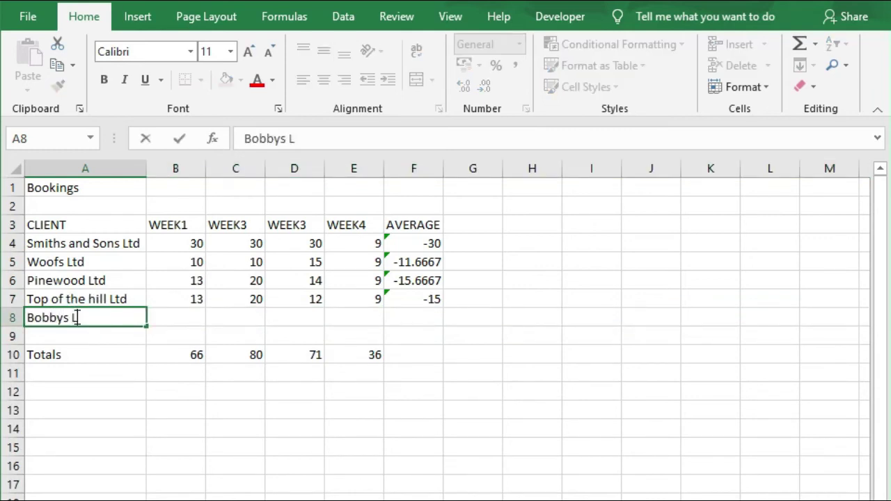
{"action": "type", "text": "td"}
{"action": "key", "text": "Tab"}
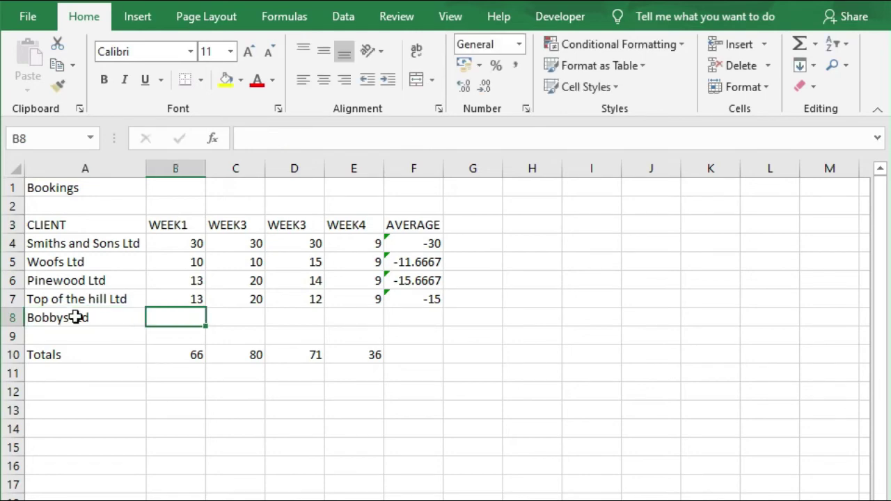
Step: Enter the weekly figures 1, 2, 5 and 10 for Bobbys Ltd in cells B8 to E8
{"action": "type", "text": "1"}
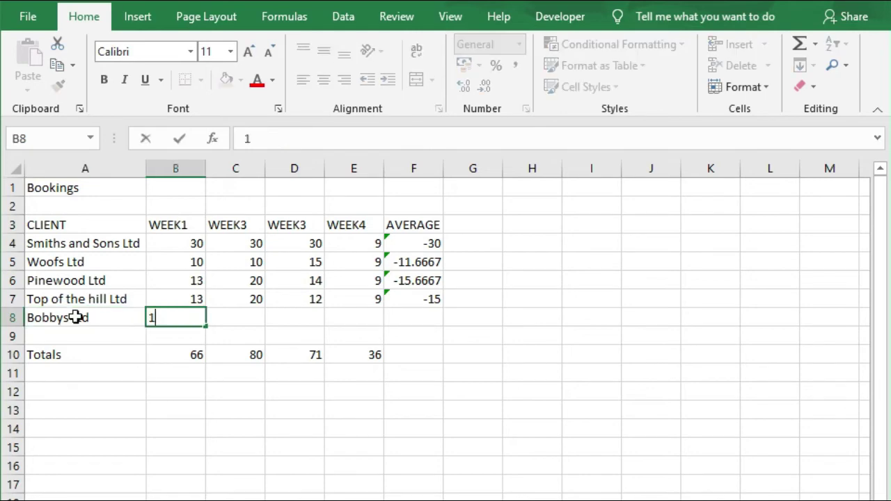
{"action": "key", "text": "Tab"}
{"action": "type", "text": "2"}
{"action": "key", "text": "Tab"}
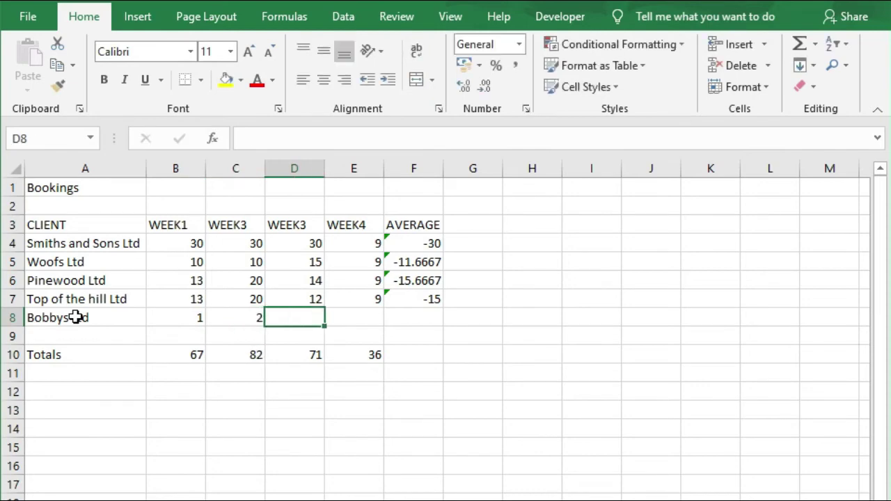
{"action": "type", "text": "5"}
{"action": "key", "text": "Tab"}
{"action": "type", "text": "10"}
{"action": "key", "text": "Tab"}
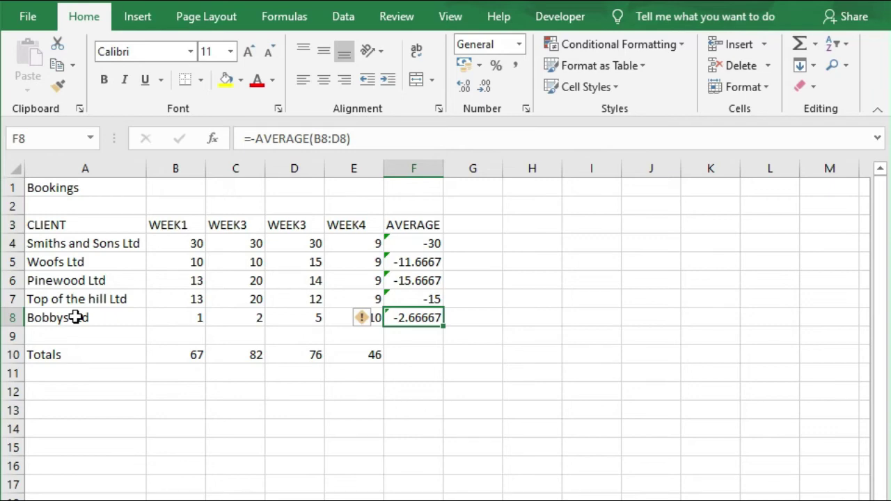
Step: Check which cells the WEEK1 total formula in B10 covers
{"action": "left_click", "coordinate": [171, 353]}
{"action": "left_click", "coordinate": [343, 138]}
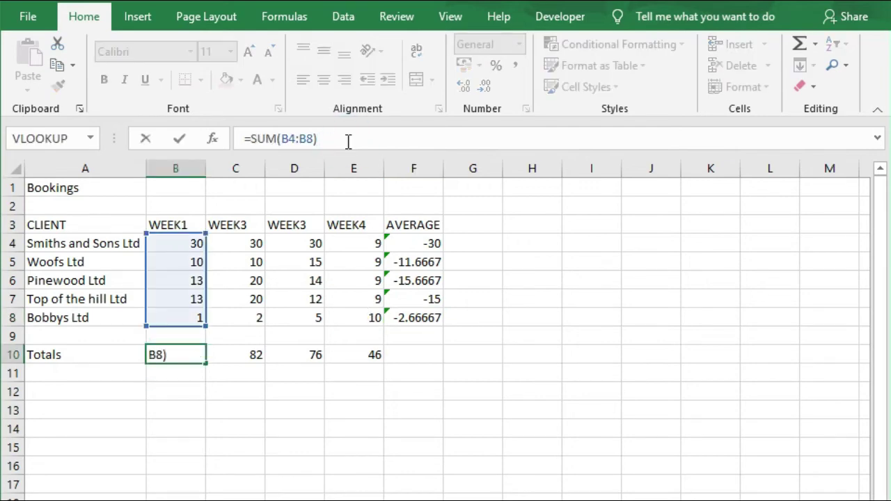
{"action": "key", "text": "Return"}
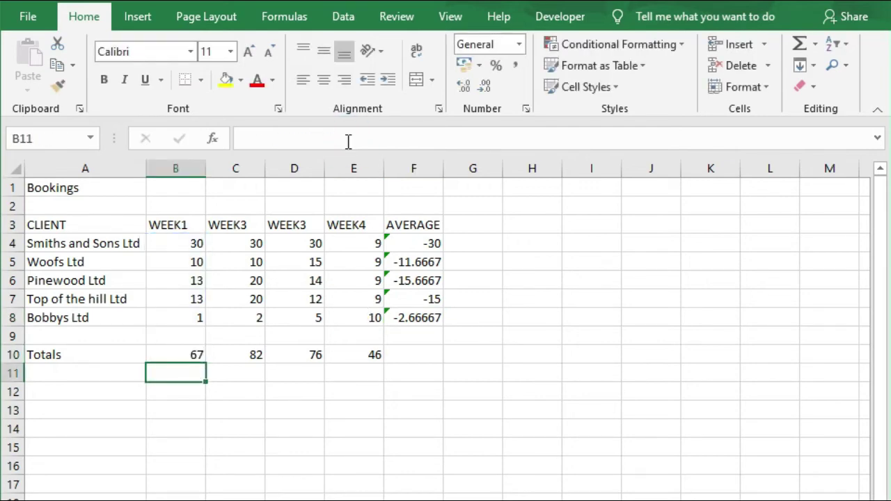
Step: Check which cells the weekly total formulas in C10, D10 and E10 cover
{"action": "left_click", "coordinate": [243, 354]}
{"action": "key", "text": "F2"}
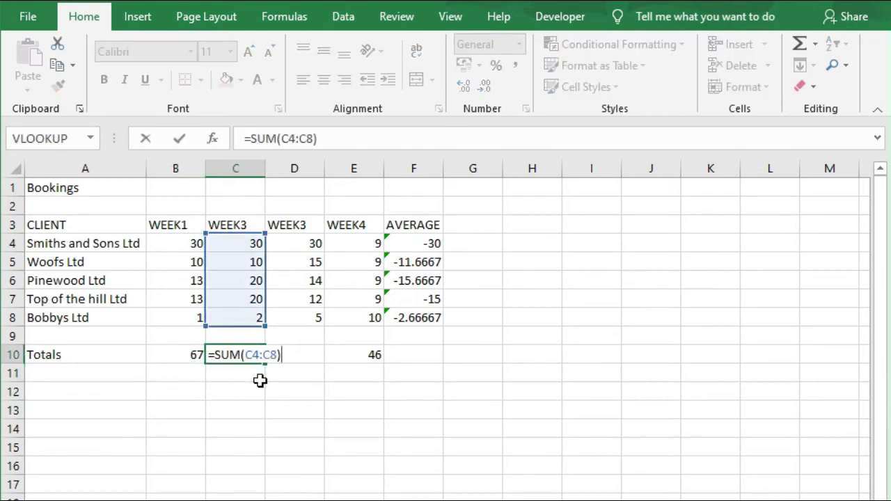
{"action": "key", "text": "Return"}
{"action": "left_click", "coordinate": [301, 353]}
{"action": "key", "text": "F2"}
{"action": "key", "text": "Return"}
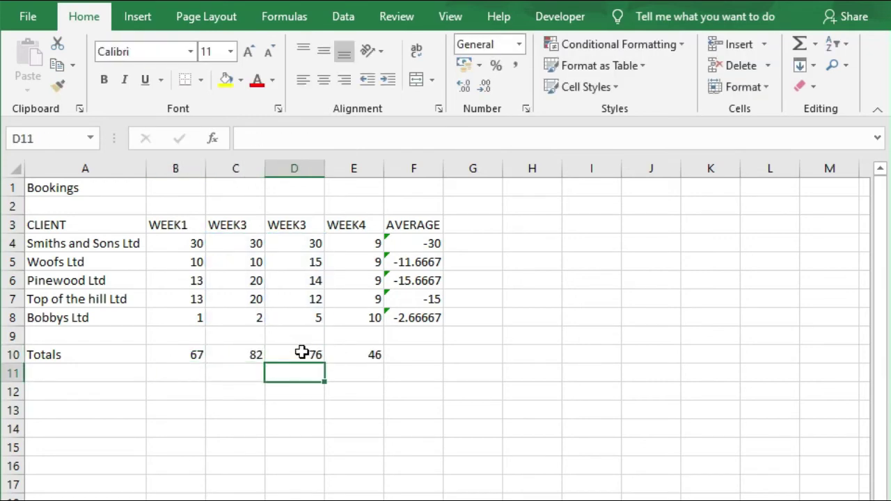
{"action": "left_click", "coordinate": [354, 353]}
{"action": "key", "text": "F2"}
{"action": "key", "text": "Return"}
Step: Check which cells each client's average formula in F4 to F8 covers
{"action": "left_click", "coordinate": [417, 244]}
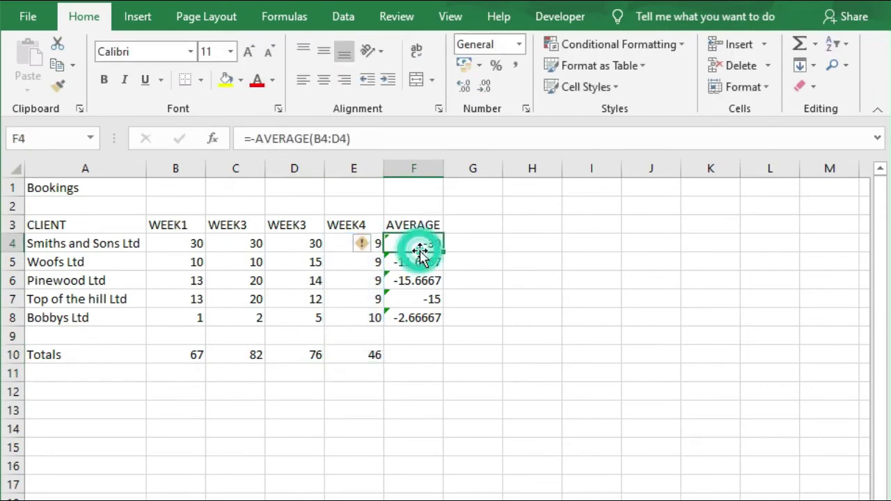
{"action": "key", "text": "F2"}
{"action": "key", "text": "Return"}
{"action": "key", "text": "F2"}
{"action": "key", "text": "Return"}
{"action": "key", "text": "F2"}
{"action": "key", "text": "Return"}
{"action": "key", "text": "F2"}
{"action": "key", "text": "Return"}
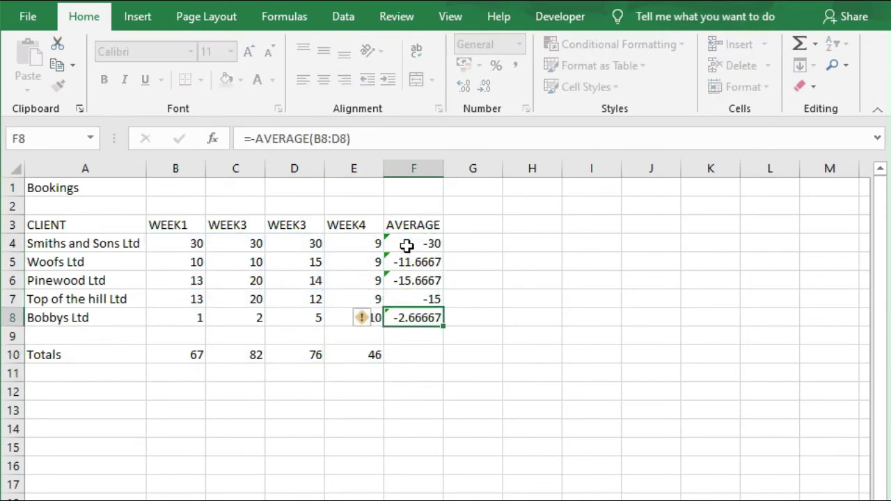
{"action": "key", "text": "F2"}
{"action": "key", "text": "Return"}
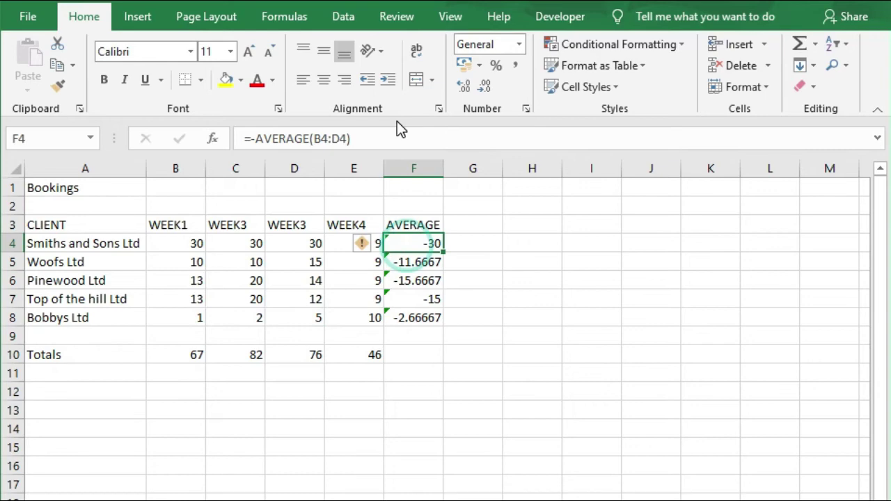
Step: Extend the average formula in F4 to the range B4:E4 and fill it down to F8
{"action": "left_click", "coordinate": [383, 137]}
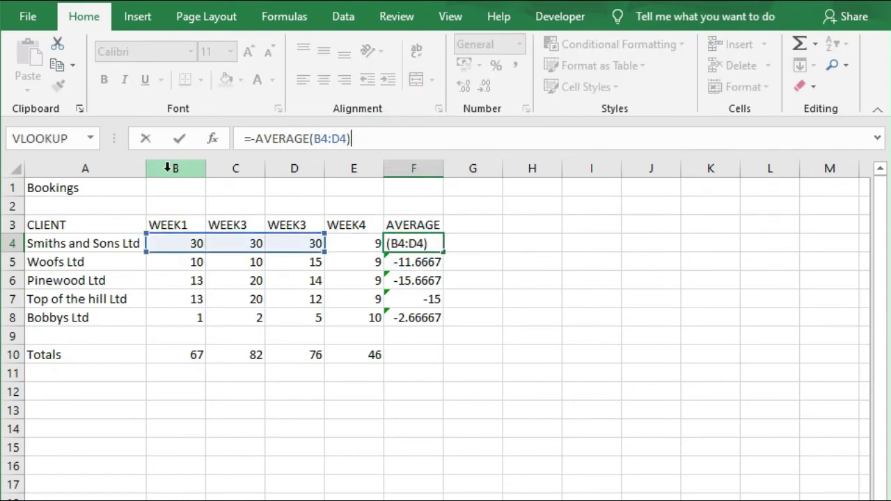
{"action": "left_click", "coordinate": [321, 257]}
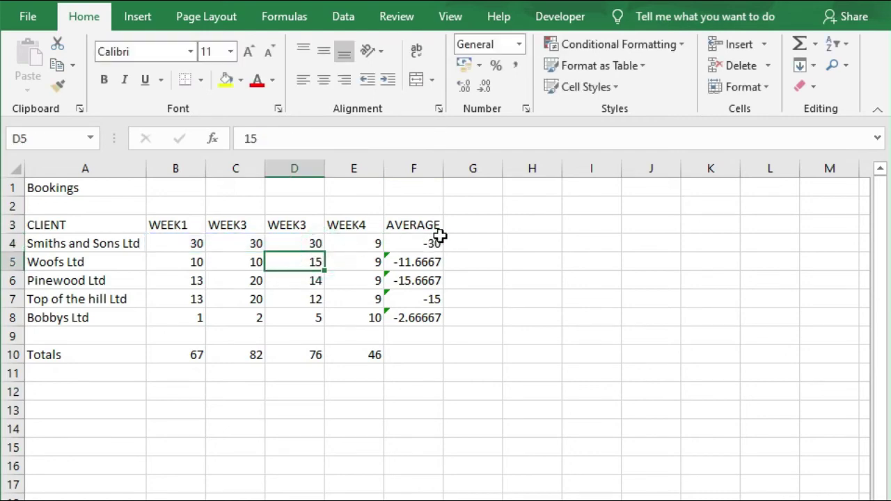
{"action": "left_click", "coordinate": [421, 240]}
{"action": "left_click", "coordinate": [408, 138]}
{"action": "left_click_drag", "start_coordinate": [325, 252], "coordinate": [381, 250]}
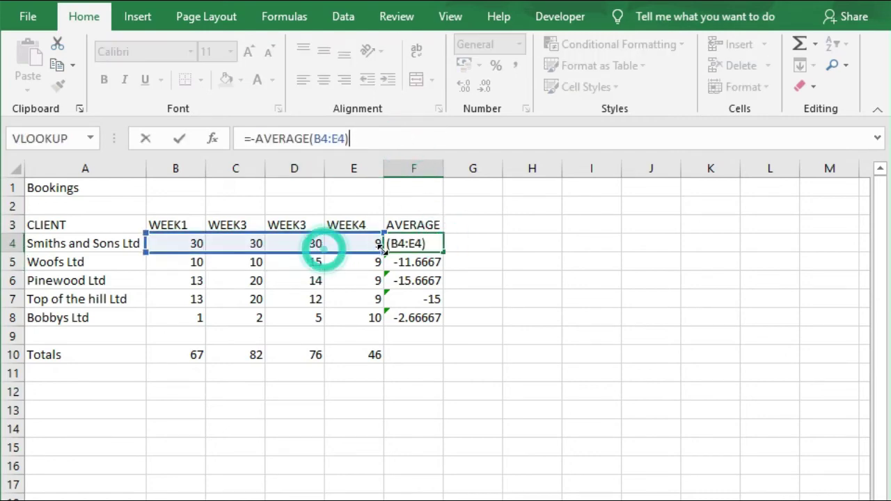
{"action": "key", "text": "Return"}
{"action": "left_click", "coordinate": [424, 249]}
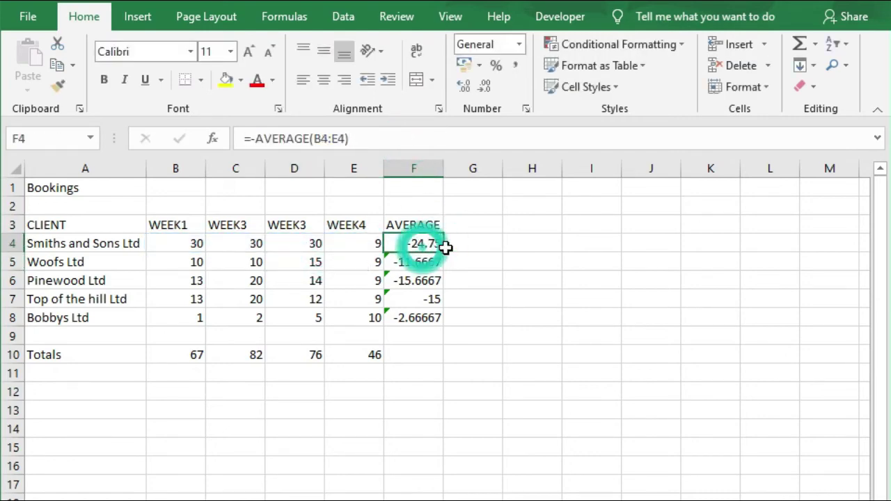
{"action": "left_click_drag", "start_coordinate": [445, 249], "coordinate": [441, 324]}
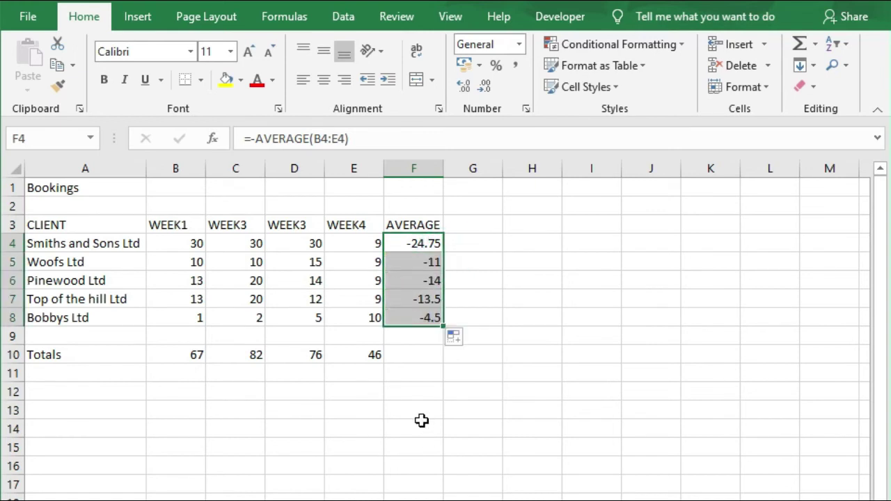
Step: Verify that the refilled average formulas in F5 to F8 include the WEEK4 figures
{"action": "left_click", "coordinate": [415, 377]}
{"action": "left_click", "coordinate": [414, 315]}
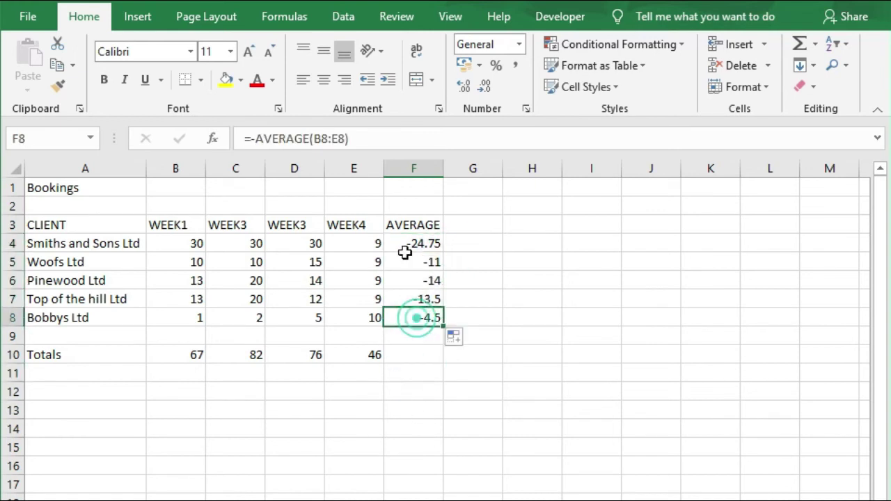
{"action": "left_click", "coordinate": [378, 140]}
{"action": "key", "text": "Return"}
{"action": "double_click", "coordinate": [397, 264]}
{"action": "key", "text": "Return"}
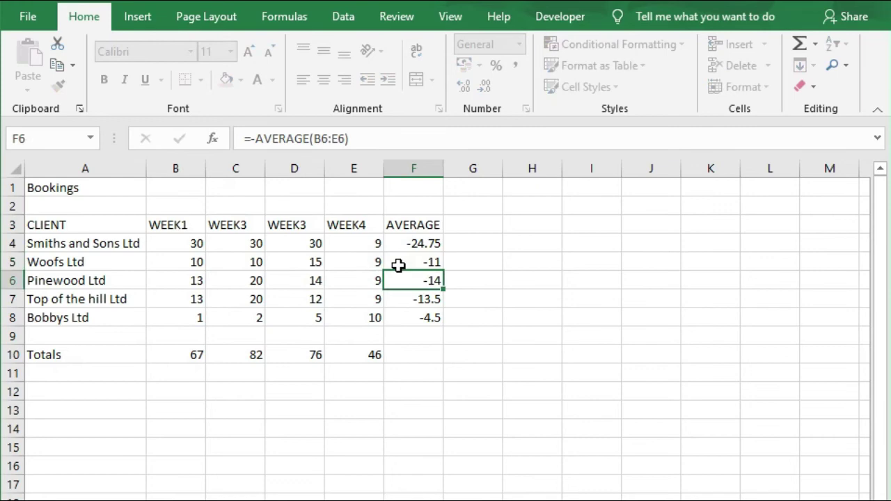
{"action": "key", "text": "F2"}
{"action": "key", "text": "Return"}
{"action": "key", "text": "F2"}
{"action": "key", "text": "Return"}
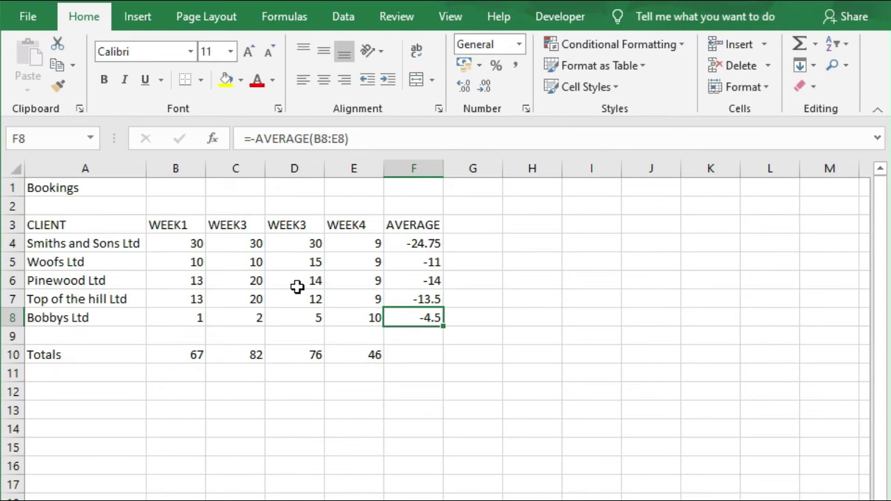
Step: Delete the whole AVERAGE column F from the bookings table
{"action": "left_click", "coordinate": [480, 225]}
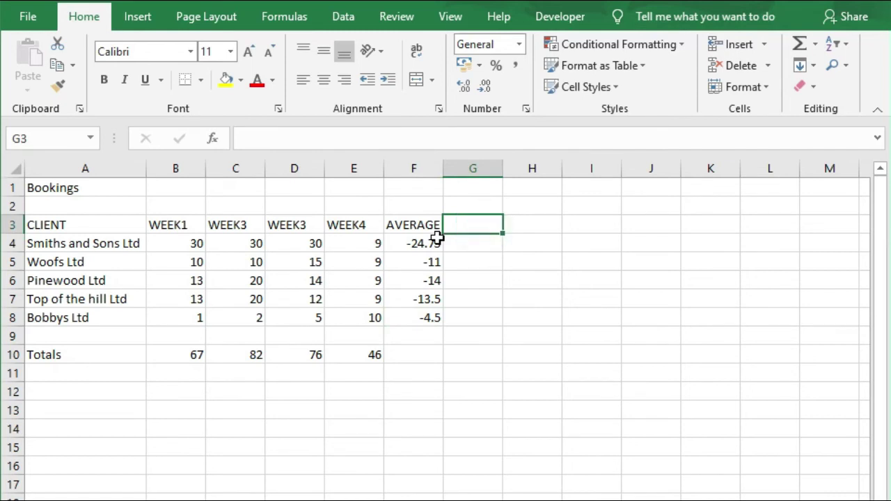
{"action": "left_click", "coordinate": [413, 169]}
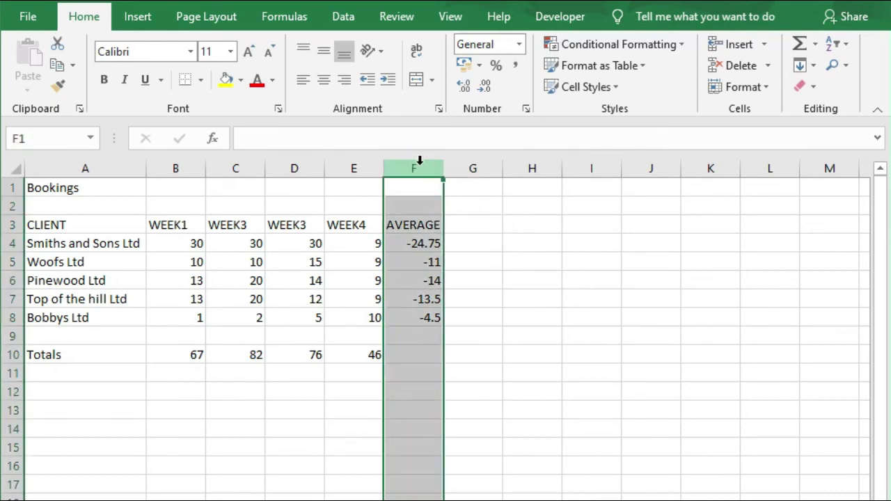
{"action": "right_click", "coordinate": [419, 167]}
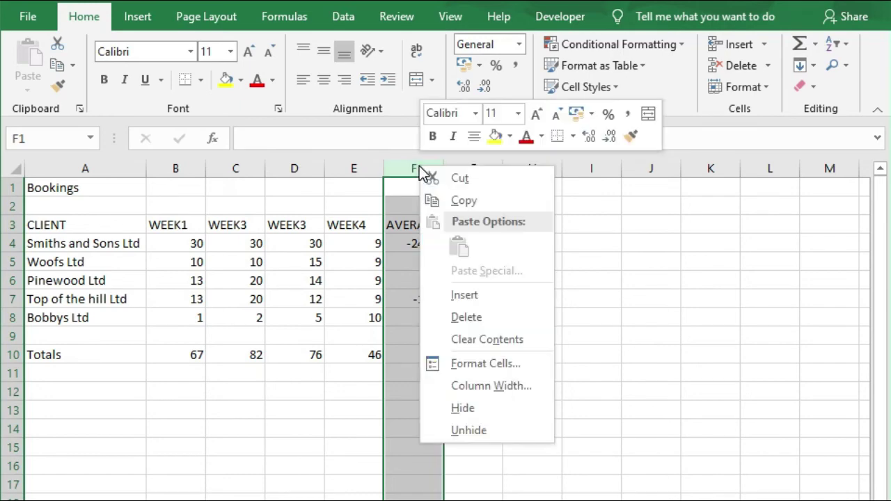
{"action": "left_click", "coordinate": [469, 316]}
Step: Enter the column heading TOTAL in capitals in cell F3, beside WEEK4
{"action": "left_click", "coordinate": [416, 221]}
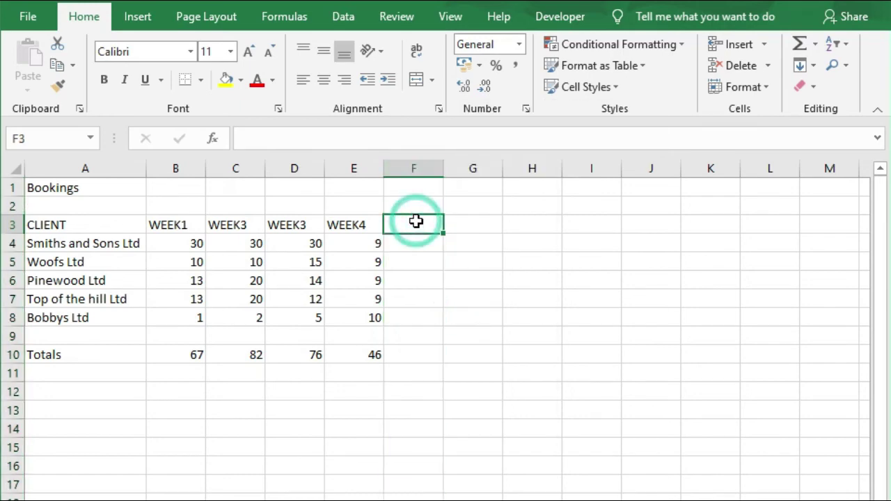
{"action": "type", "text": "total"}
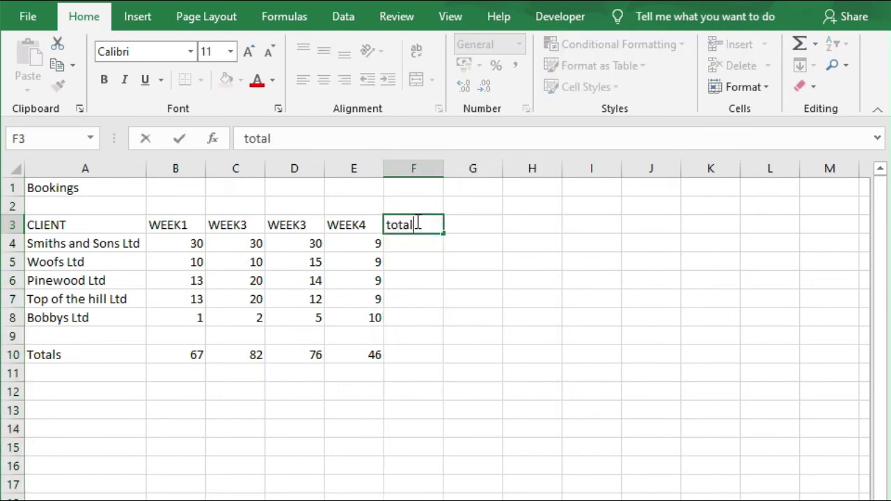
{"action": "key", "text": "BackSpace"}
{"action": "key", "text": "BackSpace"}
{"action": "key", "text": "BackSpace"}
{"action": "key", "text": "BackSpace"}
{"action": "key", "text": "BackSpace"}
{"action": "type", "text": "TOTAL"}
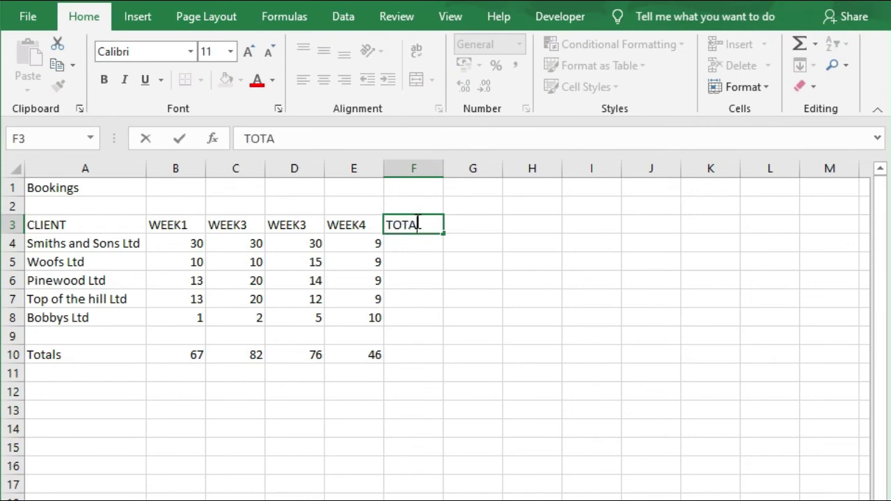
{"action": "key", "text": "Return"}
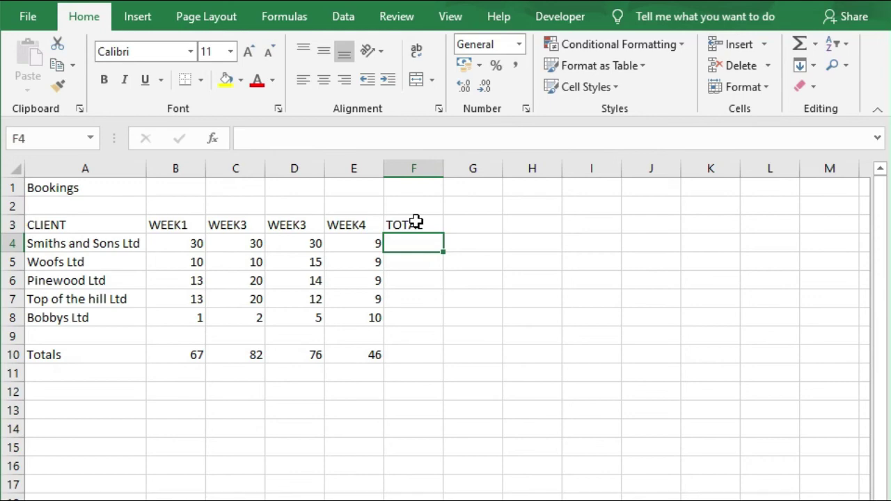
Step: Enter =SUM(B4:E4) in F4 and fill it down to F8 for all clients
{"action": "type", "text": "=S"}
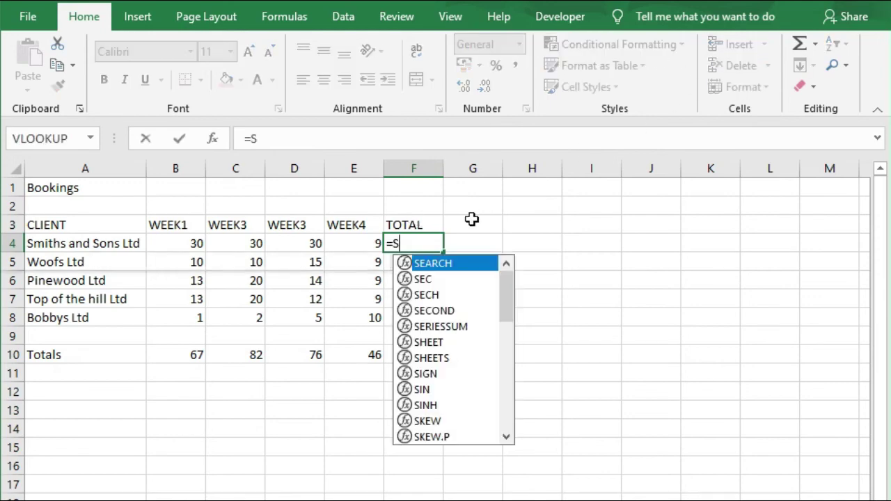
{"action": "type", "text": "UM("}
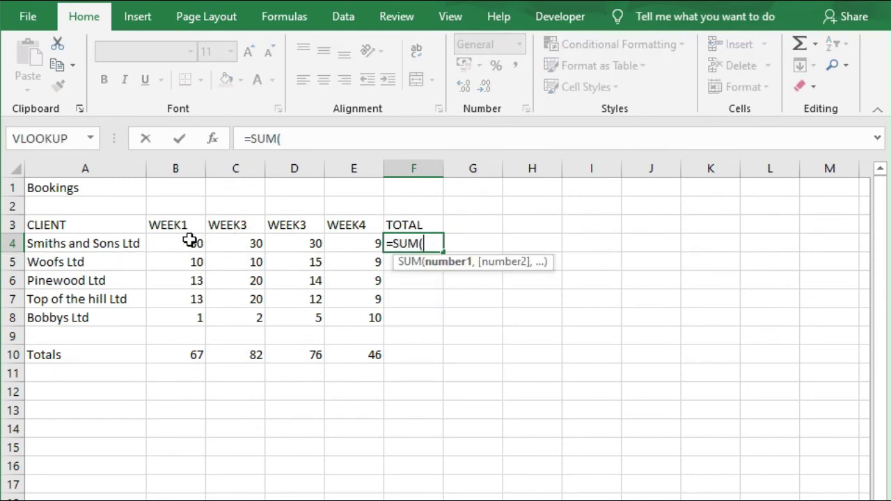
{"action": "left_click_drag", "start_coordinate": [190, 240], "coordinate": [354, 236]}
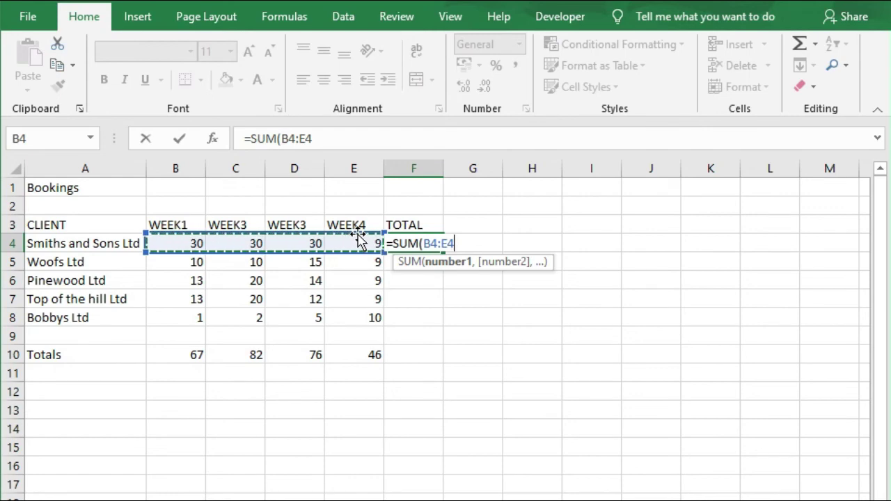
{"action": "type", "text": ")"}
{"action": "key", "text": "Return"}
{"action": "left_click", "coordinate": [438, 243]}
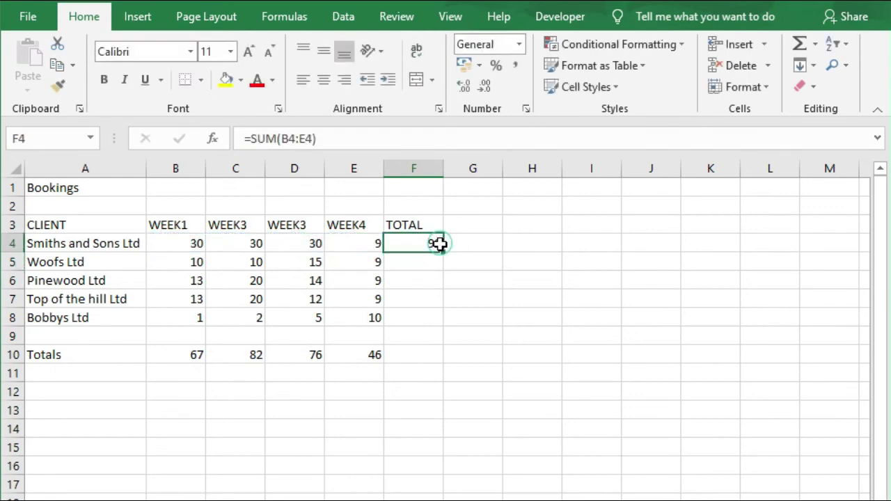
{"action": "left_click_drag", "start_coordinate": [446, 253], "coordinate": [445, 327]}
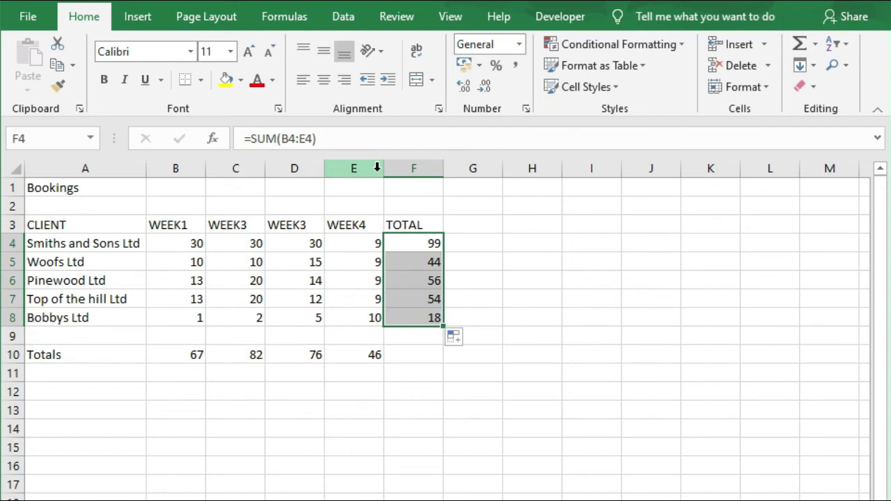
Step: Add the column heading GROSS in cell G3, beside TOTAL
{"action": "left_click", "coordinate": [473, 224]}
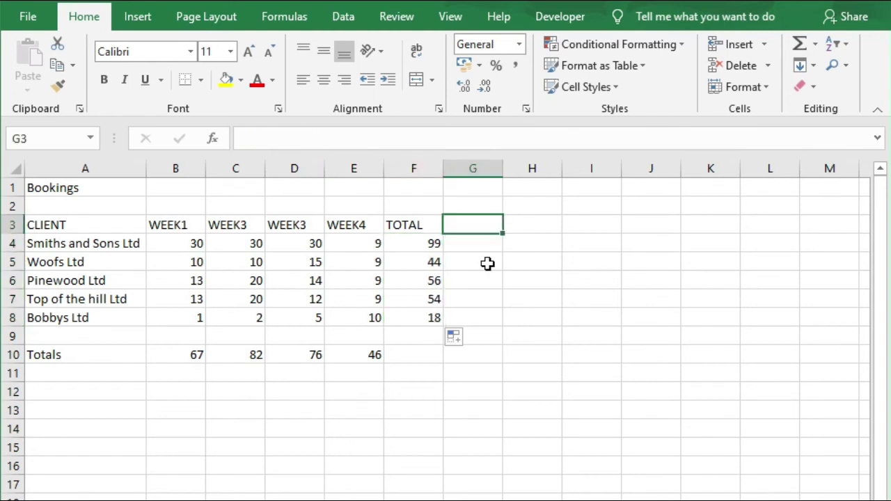
{"action": "type", "text": "GROSS"}
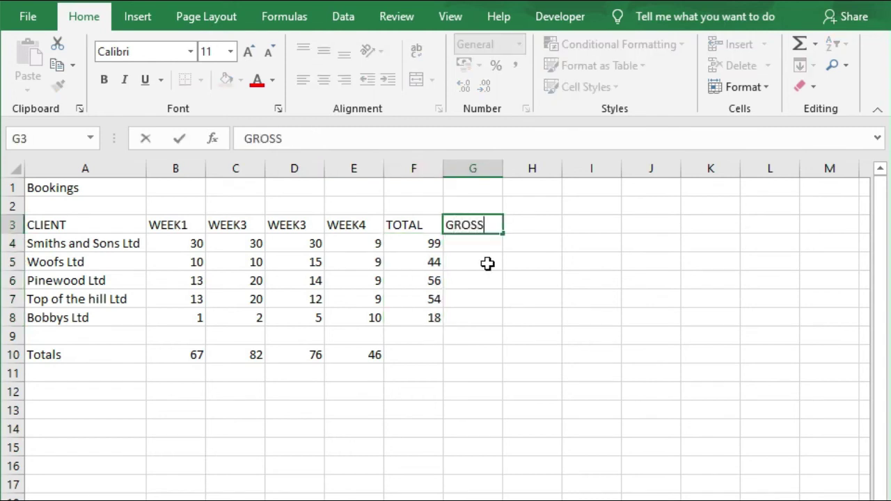
{"action": "key", "text": "Return"}
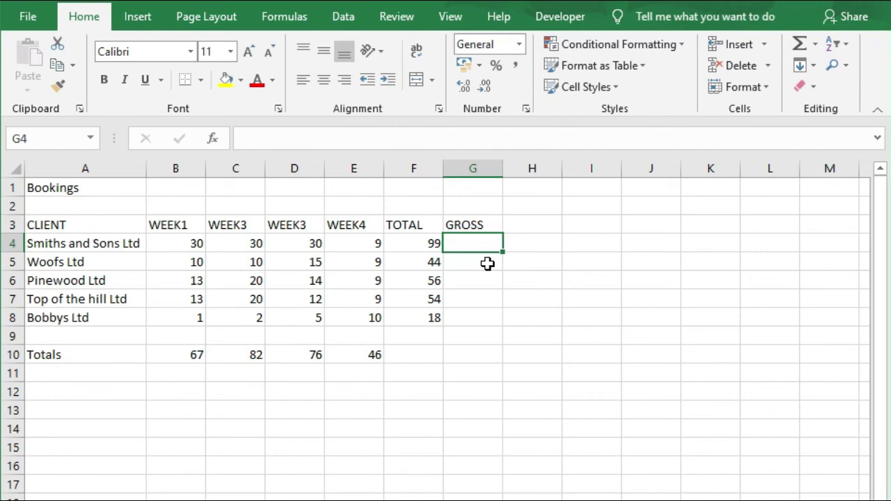
Step: Enter =F4*1.2 in G4 and fill it down to G8 for all clients
{"action": "type", "text": "="}
{"action": "key", "text": "Left"}
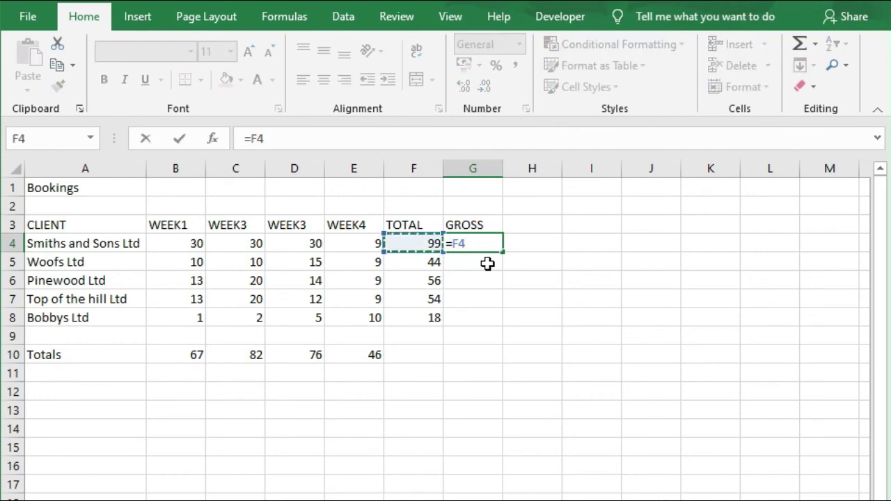
{"action": "type", "text": "*1.2"}
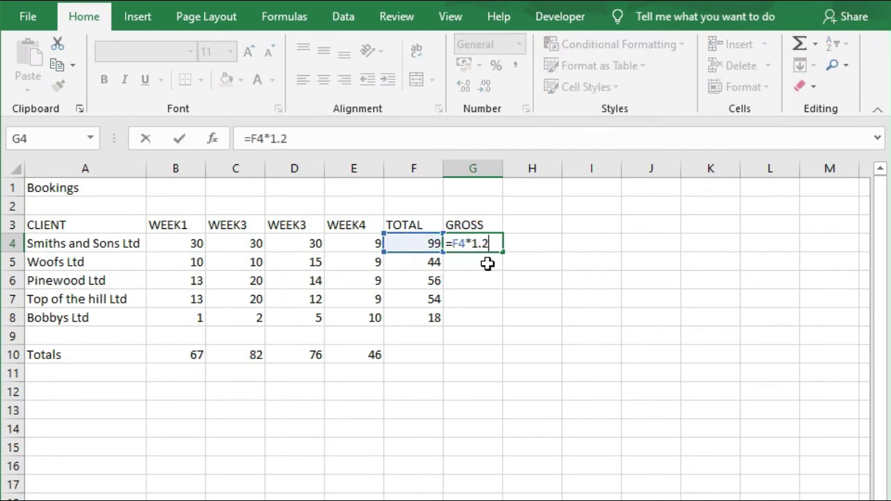
{"action": "key", "text": "Return"}
{"action": "left_click", "coordinate": [491, 241]}
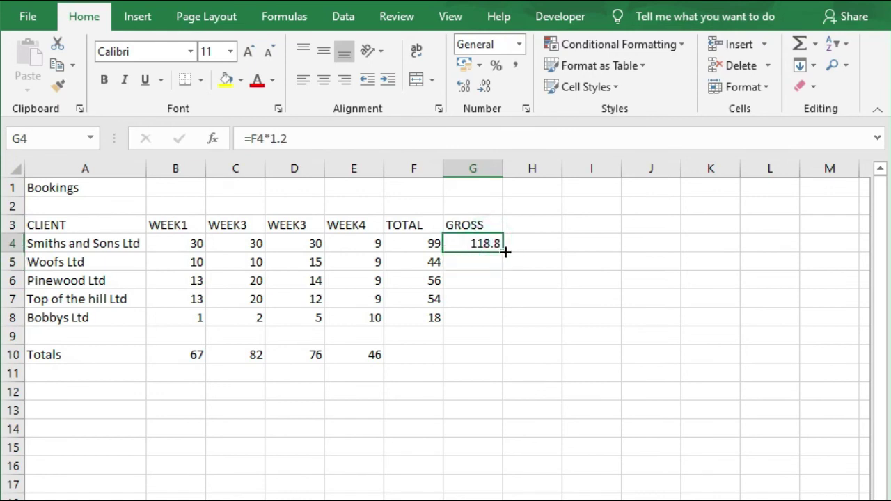
{"action": "left_click_drag", "start_coordinate": [505, 252], "coordinate": [491, 311]}
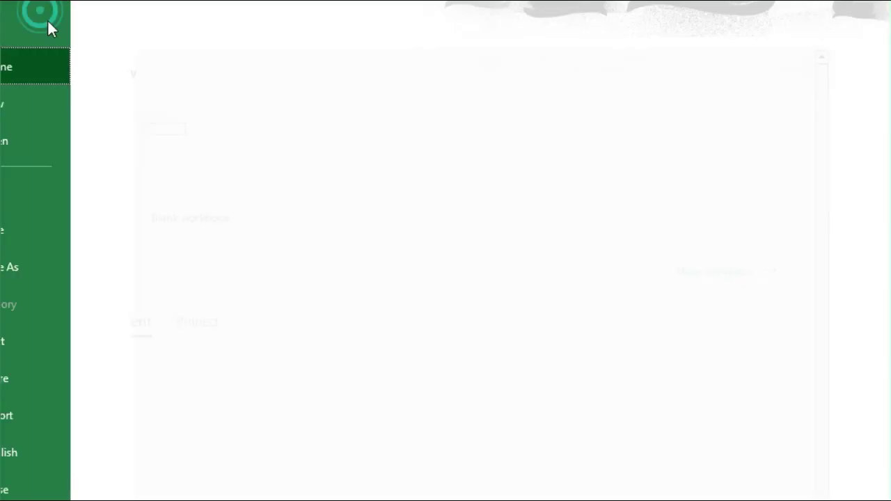
Step: Save the changes to the Exercise2 workbook and deselect the GROSS cells by selecting E13
{"action": "left_click", "coordinate": [43, 16]}
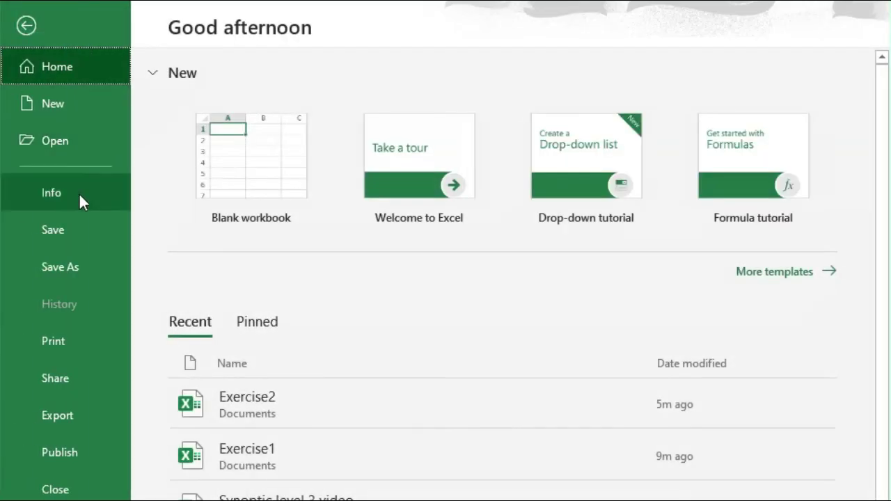
{"action": "left_click", "coordinate": [72, 234]}
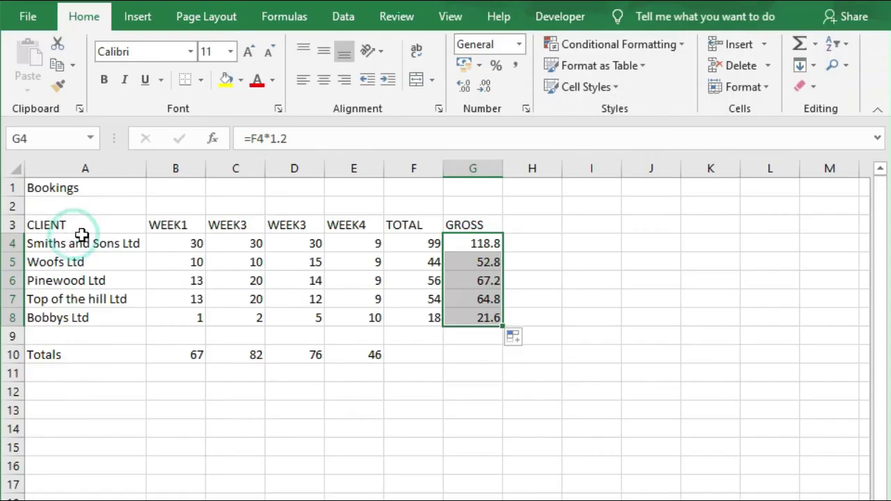
{"action": "left_click", "coordinate": [356, 410]}
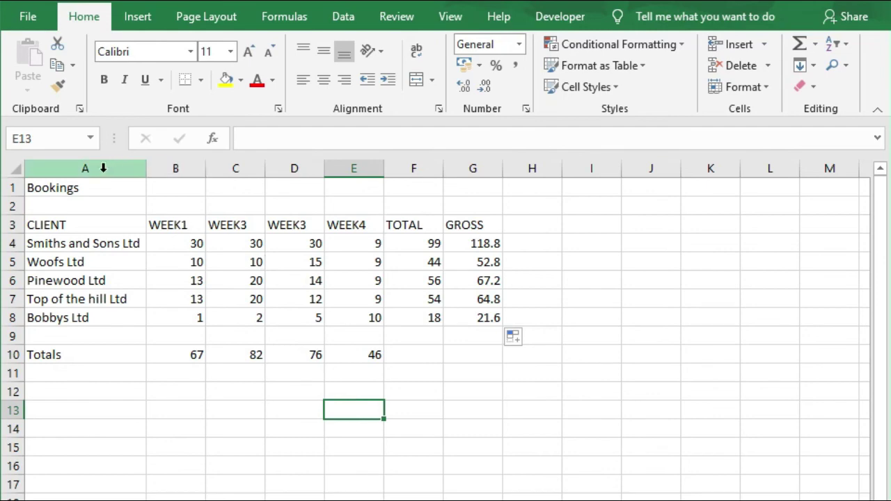
Step: Replace the table title in cell A1 with BOOKINGS in capital letters
{"action": "left_click", "coordinate": [87, 189]}
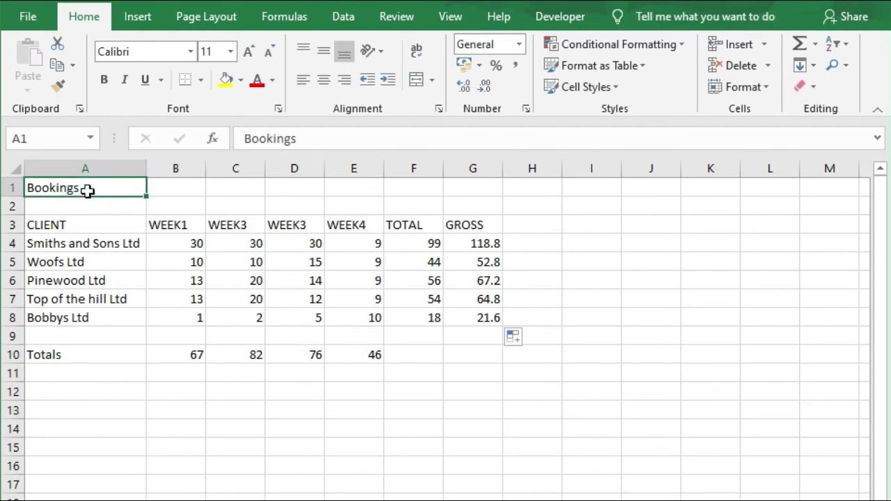
{"action": "type", "text": "boo"}
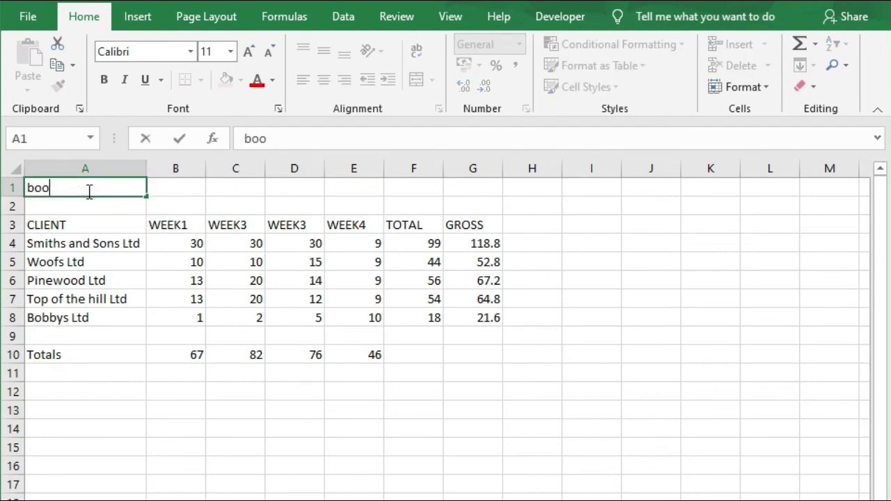
{"action": "key", "text": "BackSpace"}
{"action": "key", "text": "BackSpace"}
{"action": "key", "text": "BackSpace"}
{"action": "type", "text": "BOOKINGS"}
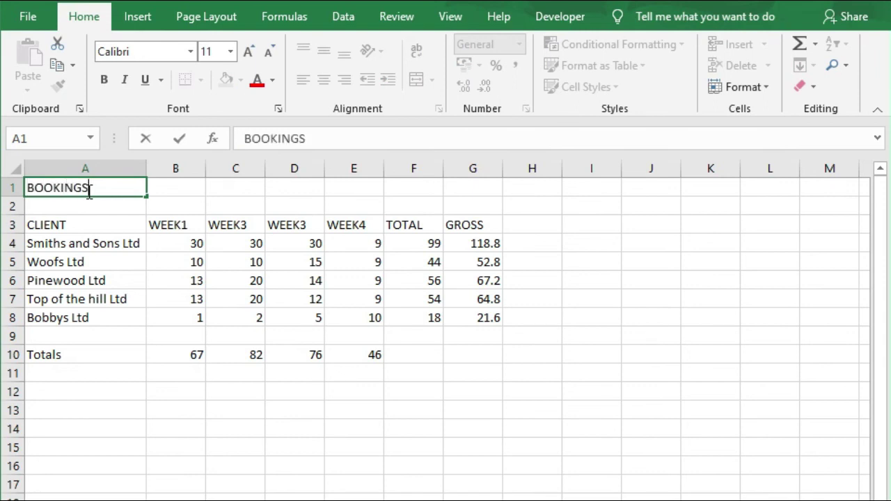
{"action": "key", "text": "Return"}
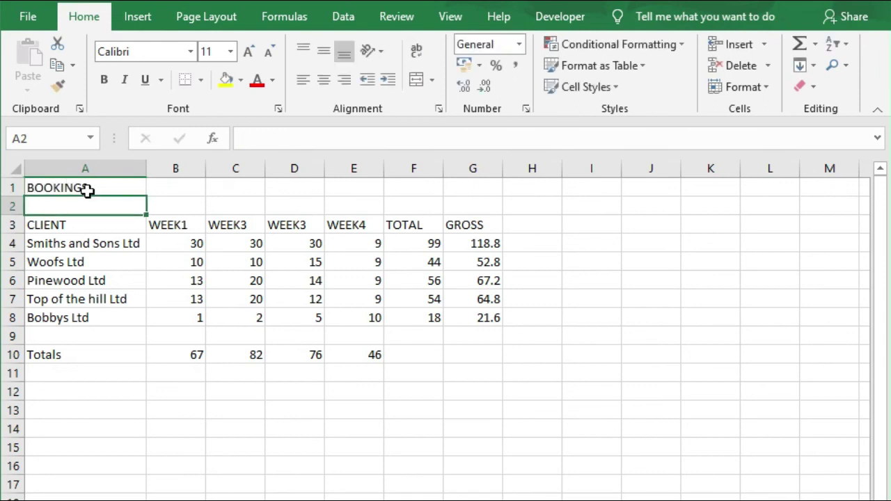
Step: Make the column headings in A3:G3 bold and apply All Borders to them
{"action": "left_click_drag", "start_coordinate": [93, 225], "coordinate": [473, 226]}
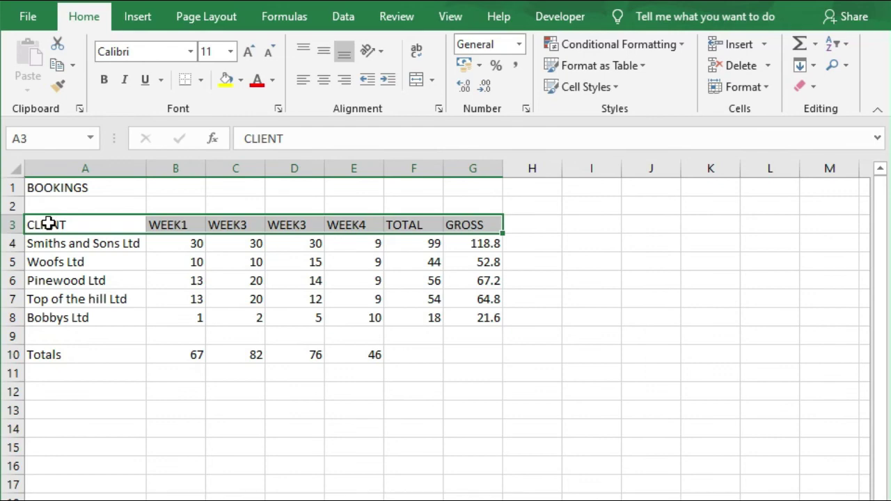
{"action": "left_click", "coordinate": [104, 80]}
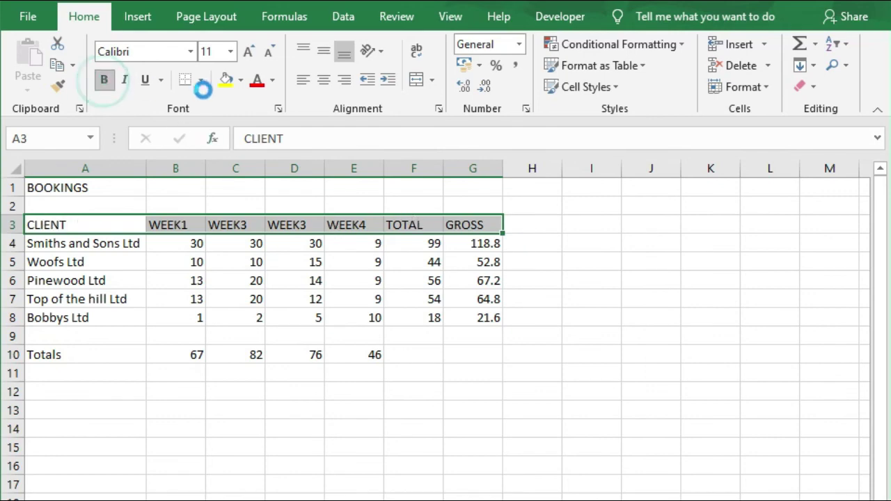
{"action": "left_click", "coordinate": [201, 83]}
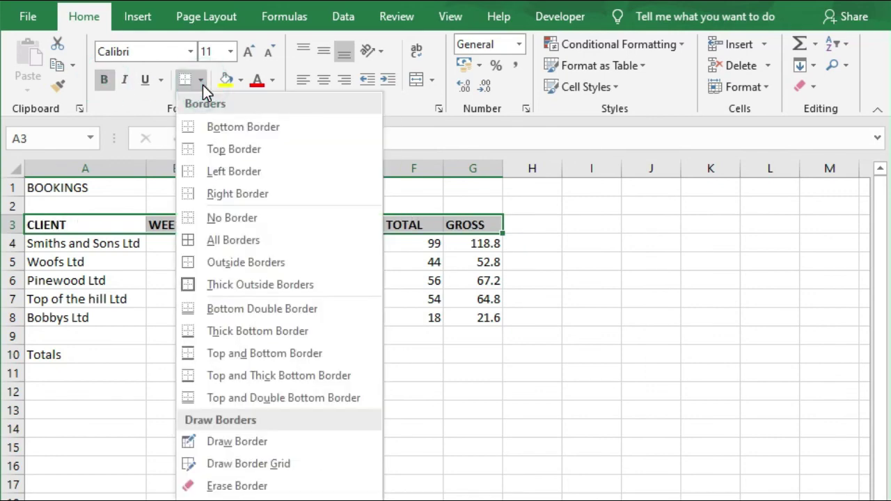
{"action": "left_click", "coordinate": [222, 243]}
{"action": "left_click", "coordinate": [340, 448]}
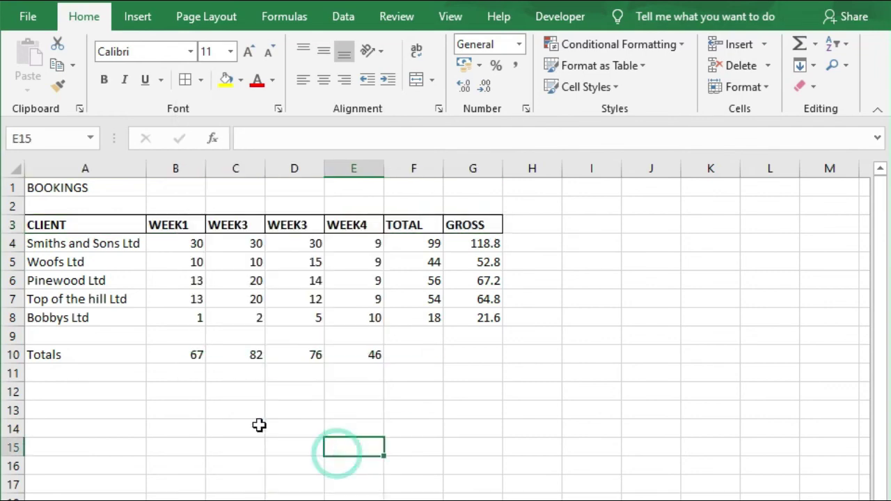
Step: Apply a Top and Bottom Border to the weekly totals in B10:E10
{"action": "left_click_drag", "start_coordinate": [170, 355], "coordinate": [368, 348]}
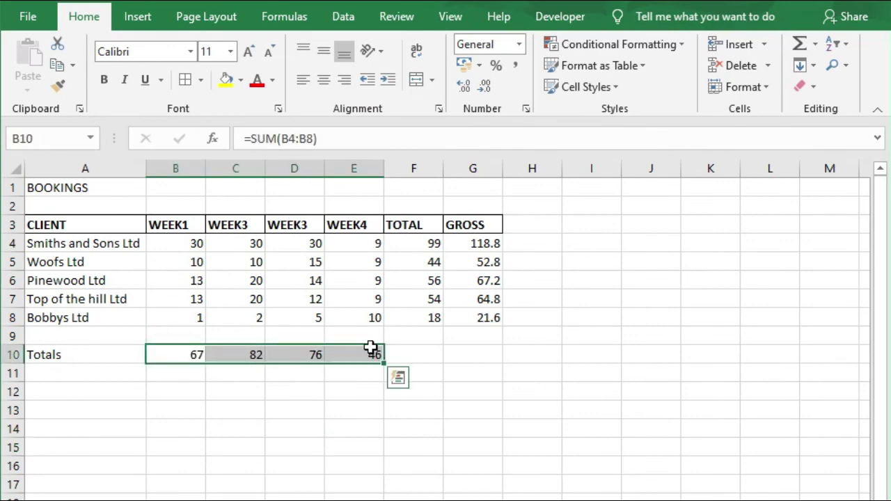
{"action": "left_click", "coordinate": [202, 81]}
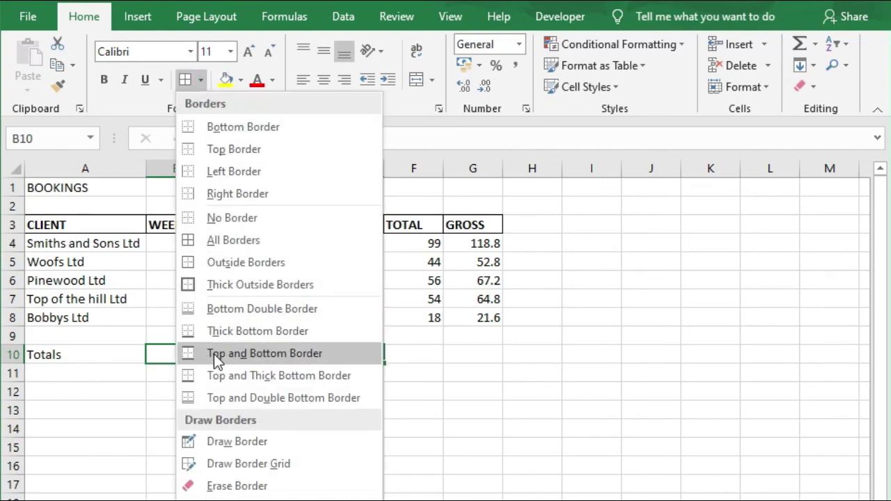
{"action": "left_click", "coordinate": [233, 358]}
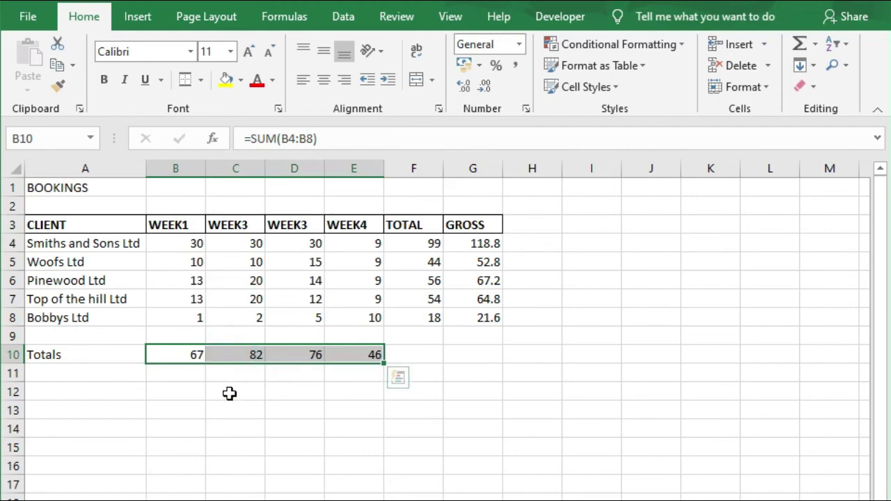
{"action": "left_click", "coordinate": [233, 392]}
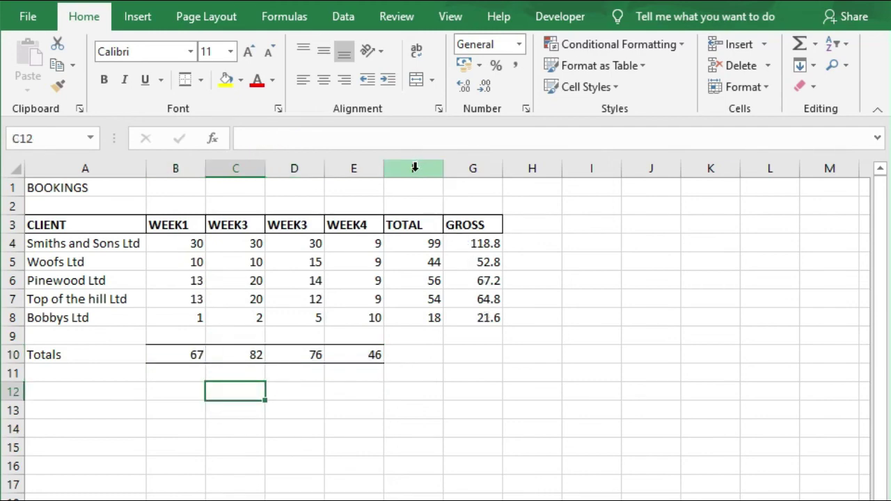
Step: Make the entire TOTAL and GROSS columns, F and G, bold
{"action": "left_click_drag", "start_coordinate": [415, 158], "coordinate": [466, 168]}
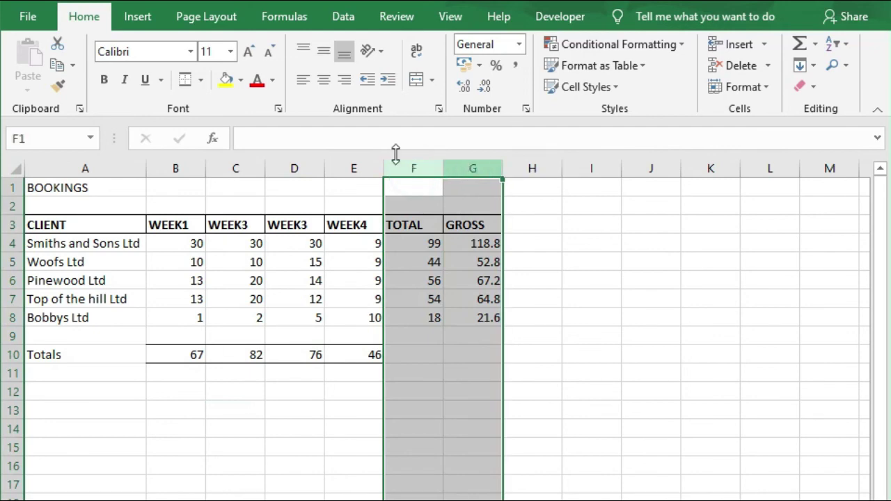
{"action": "left_click", "coordinate": [104, 87]}
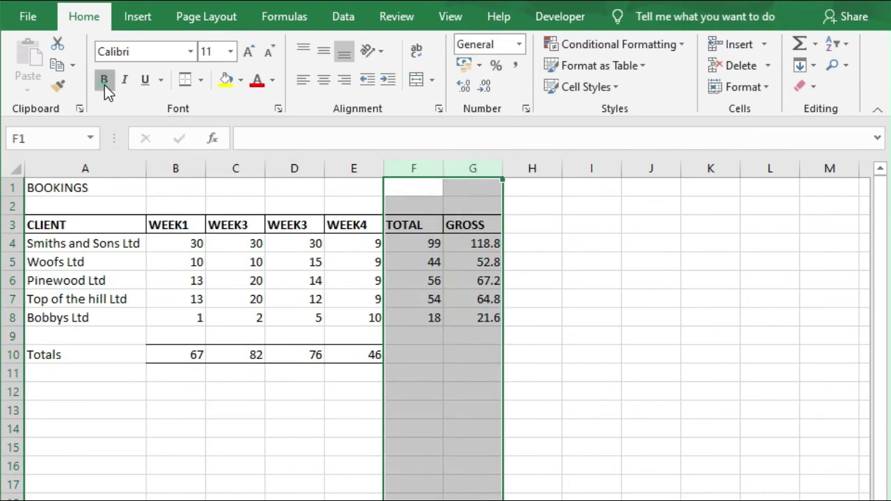
{"action": "left_click", "coordinate": [463, 368]}
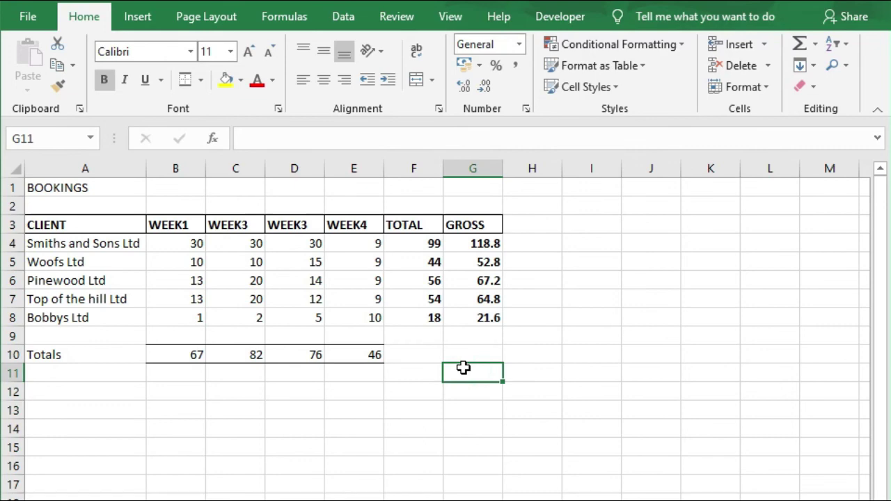